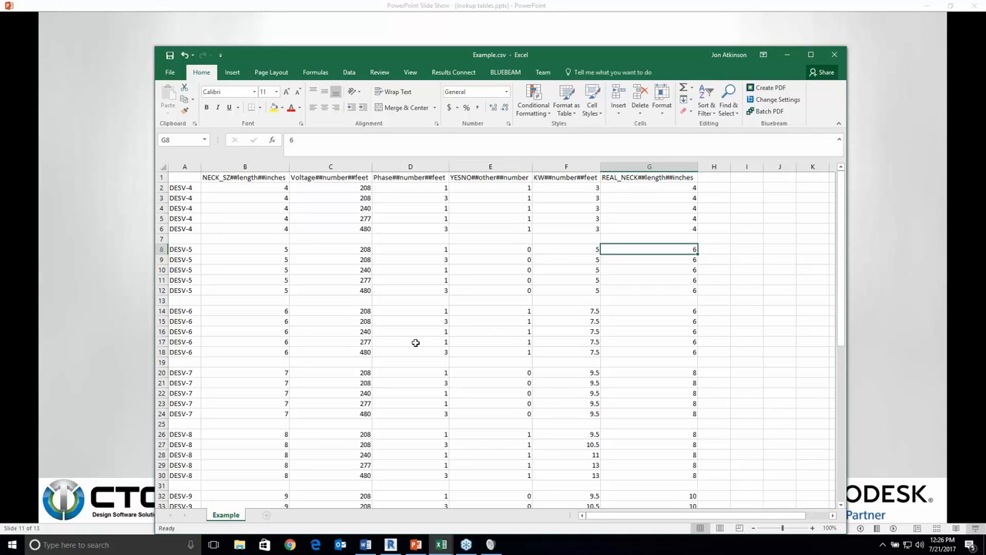
# - View YesNo Example.csv in Excel, and switch to the Revit family, cancelling the save reminder
pyautogui.click(444, 542)
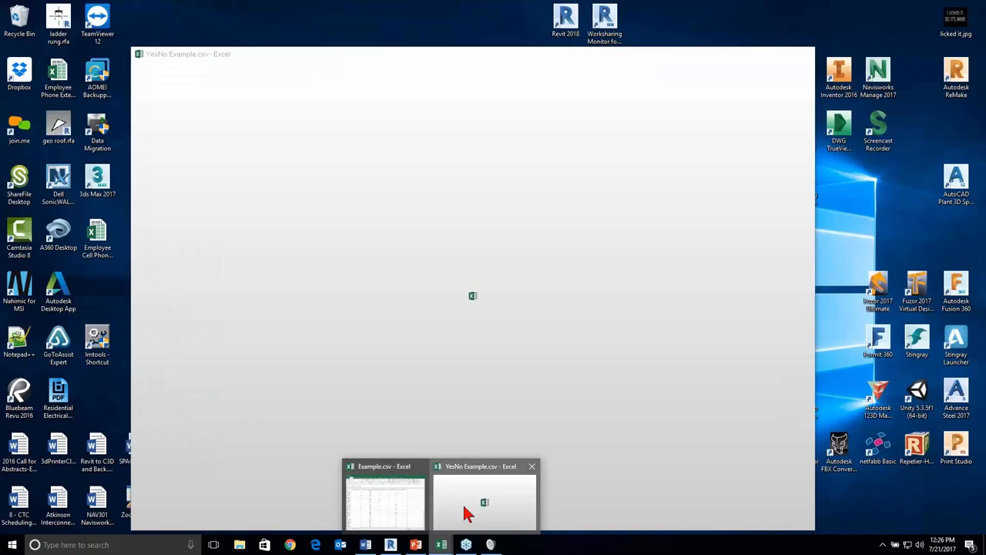
pyautogui.click(464, 508)
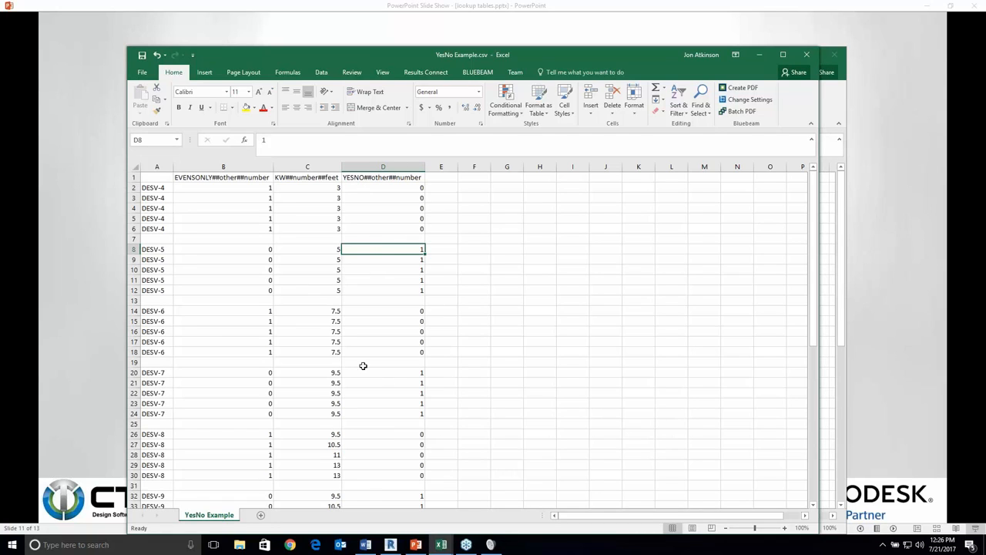
pyautogui.click(391, 544)
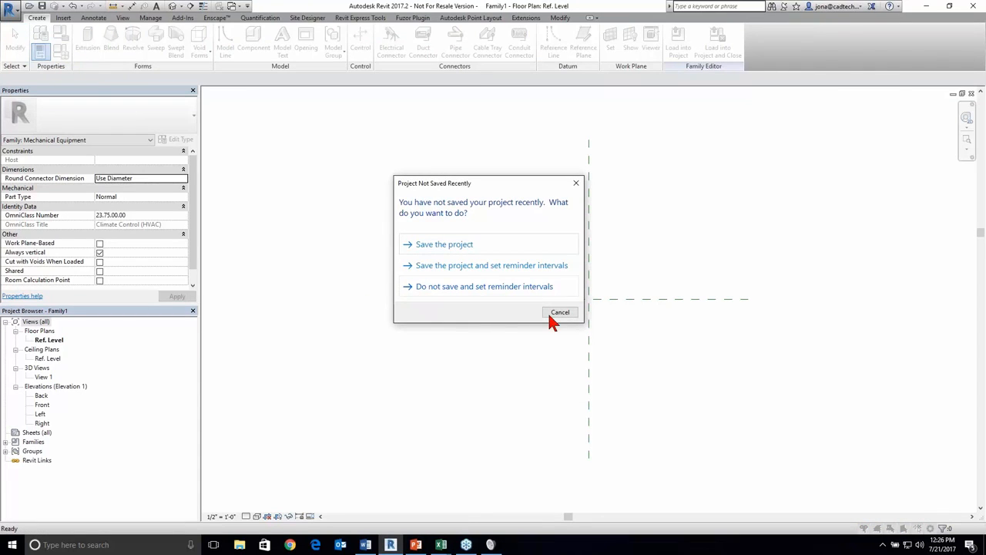
pyautogui.click(551, 318)
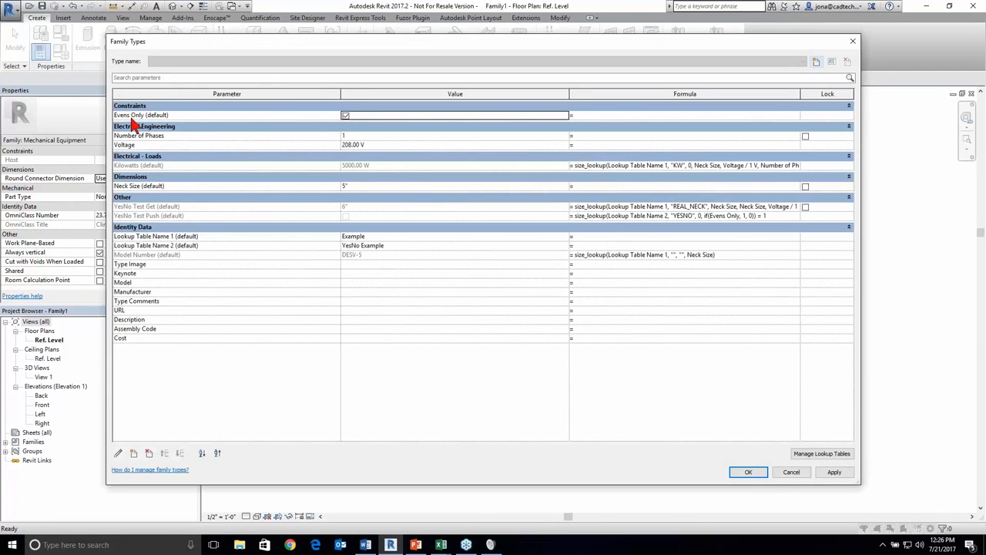
# - Collapse the Constraints group in Family Types, narrow the Parameter and Value columns, and widen the Formula column
pyautogui.click(209, 117)
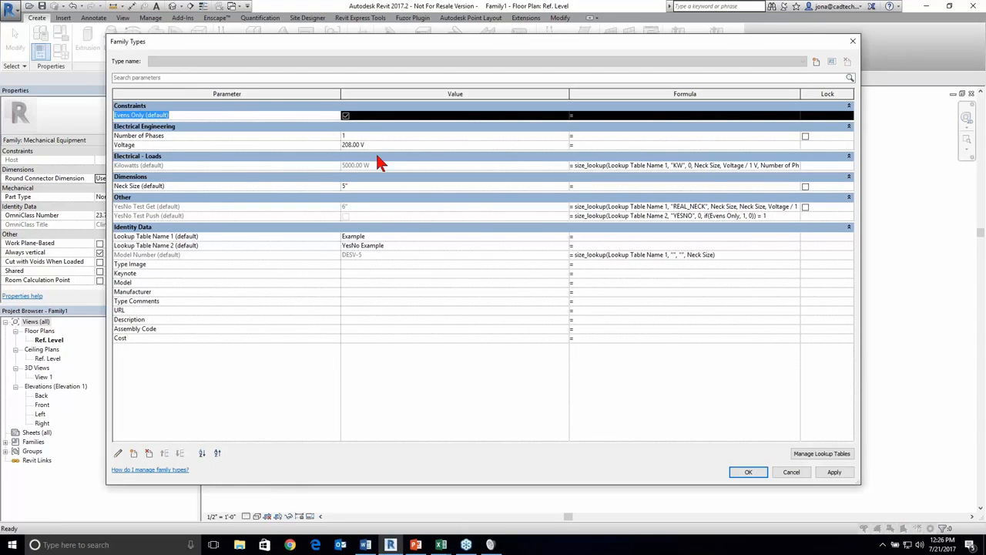
pyautogui.click(308, 107)
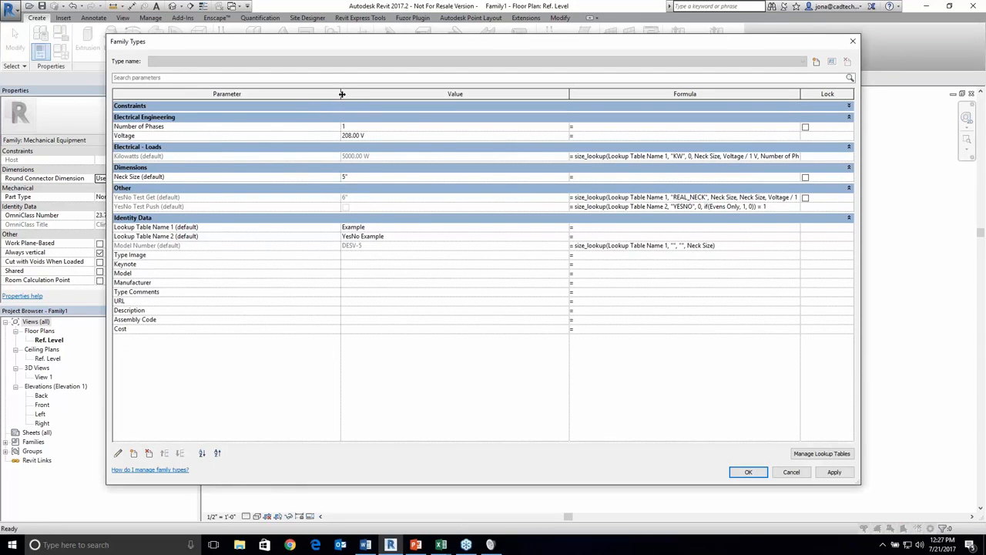
pyautogui.moveTo(341, 91); pyautogui.dragTo(253, 92)
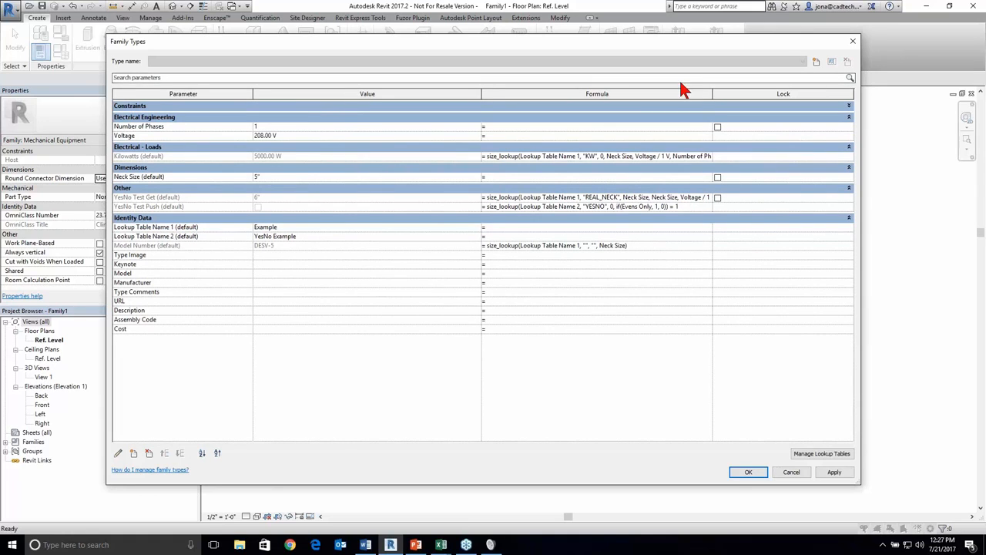
pyautogui.moveTo(712, 93); pyautogui.dragTo(809, 93)
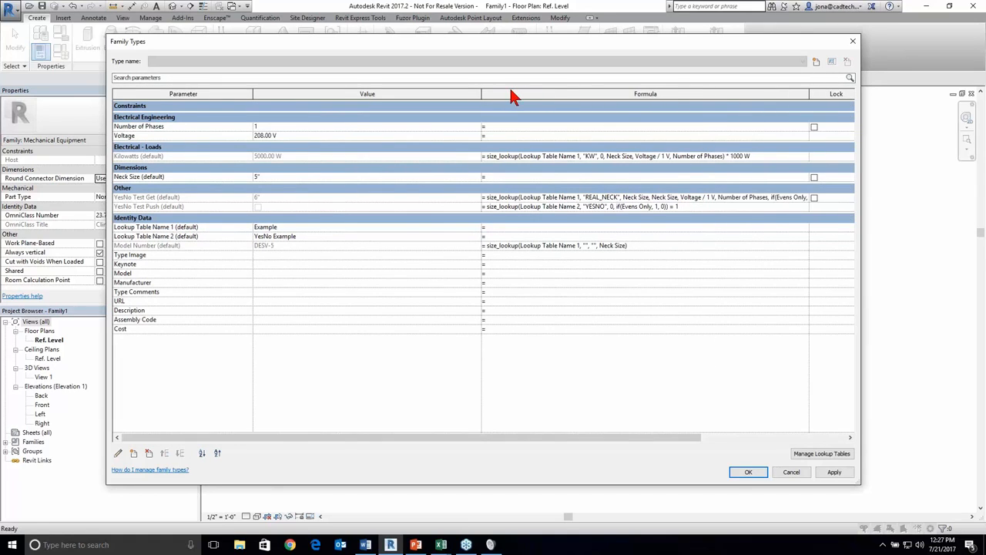
pyautogui.moveTo(483, 94); pyautogui.dragTo(399, 93)
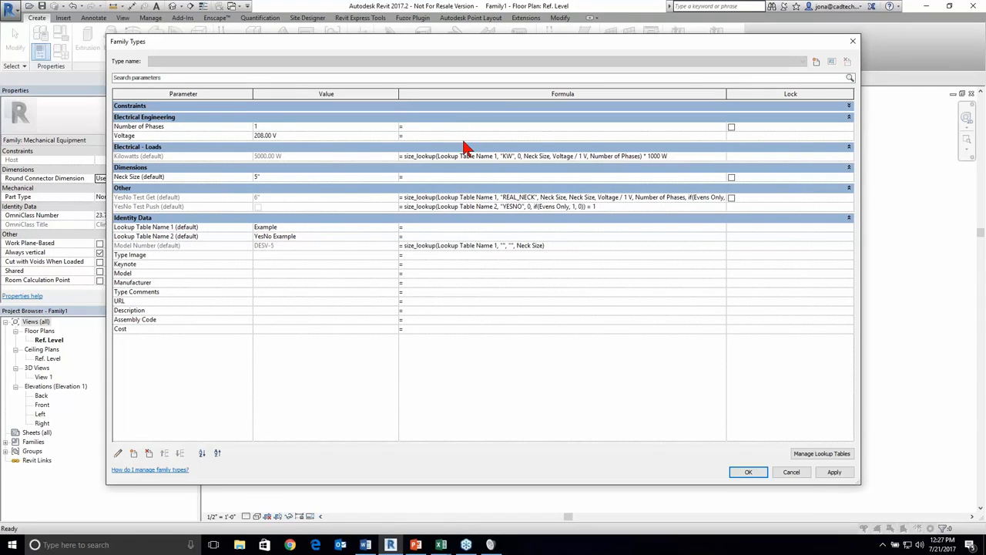
# - Examine the table name argument of the Kilowatts formula against the Lookup Table Name 1 and Lookup Table Name 2 parameters
pyautogui.click(176, 157)
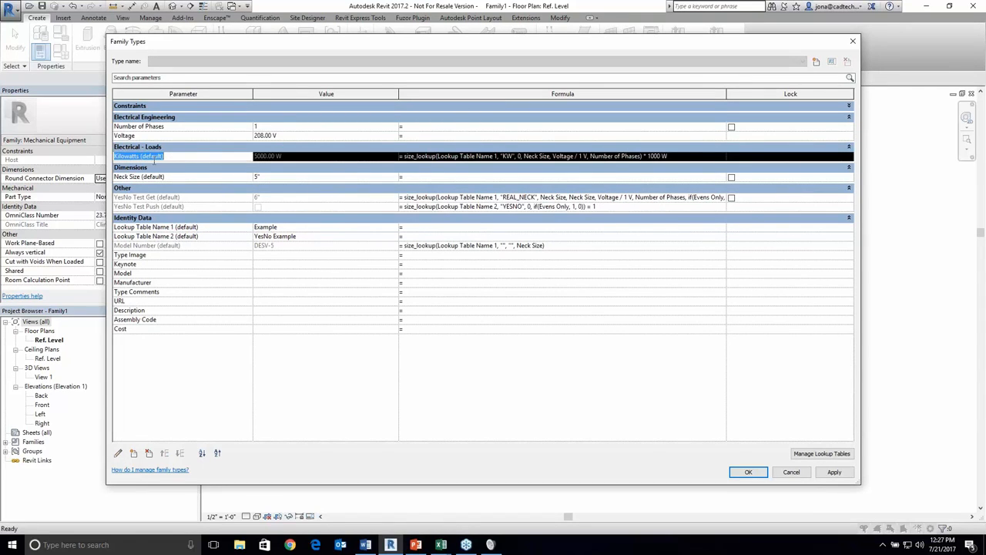
pyautogui.click(428, 156)
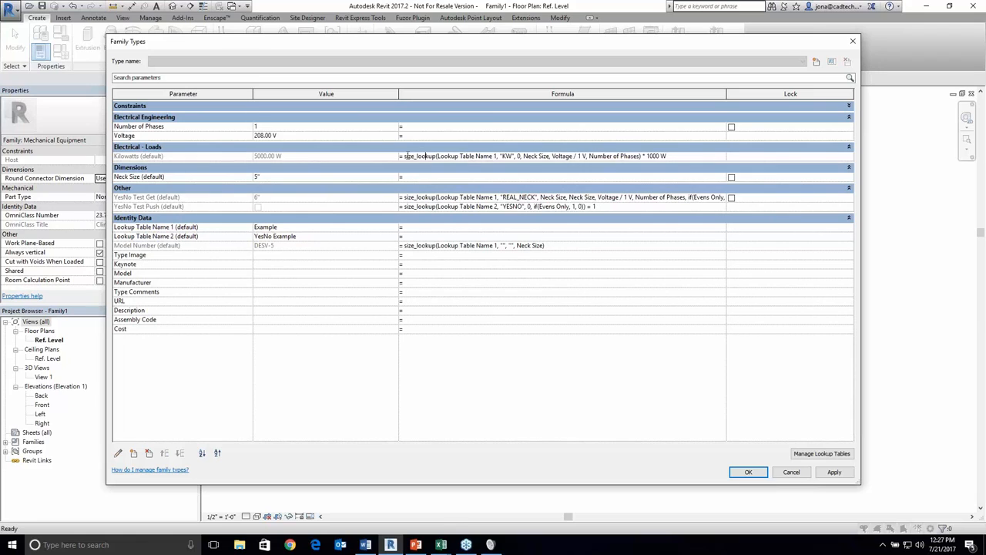
pyautogui.moveTo(405, 156); pyautogui.dragTo(496, 158)
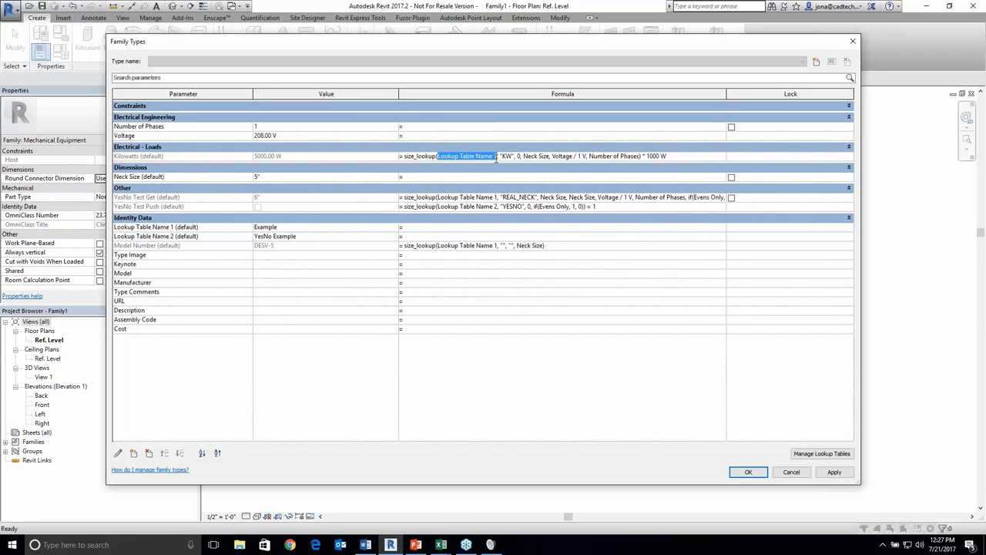
pyautogui.click(492, 160)
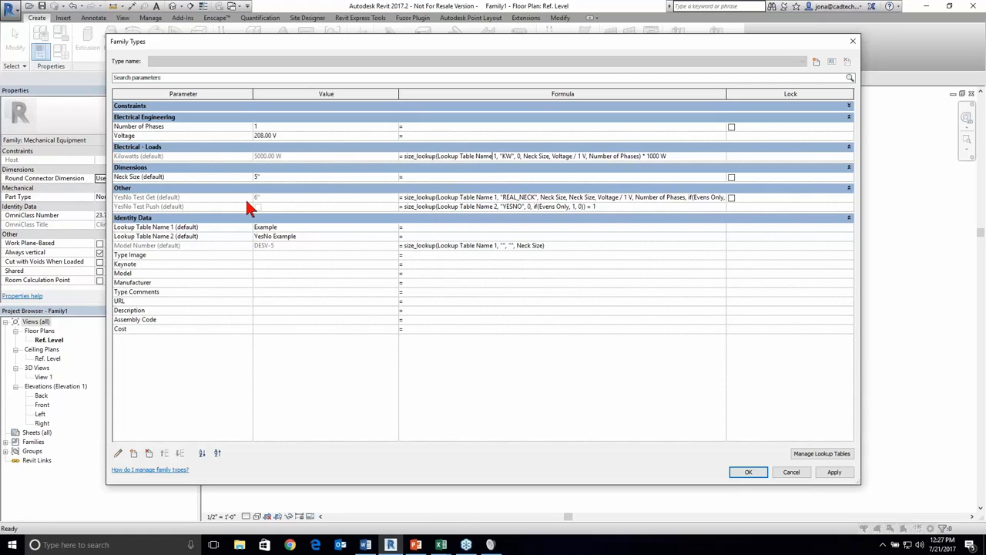
pyautogui.click(152, 226)
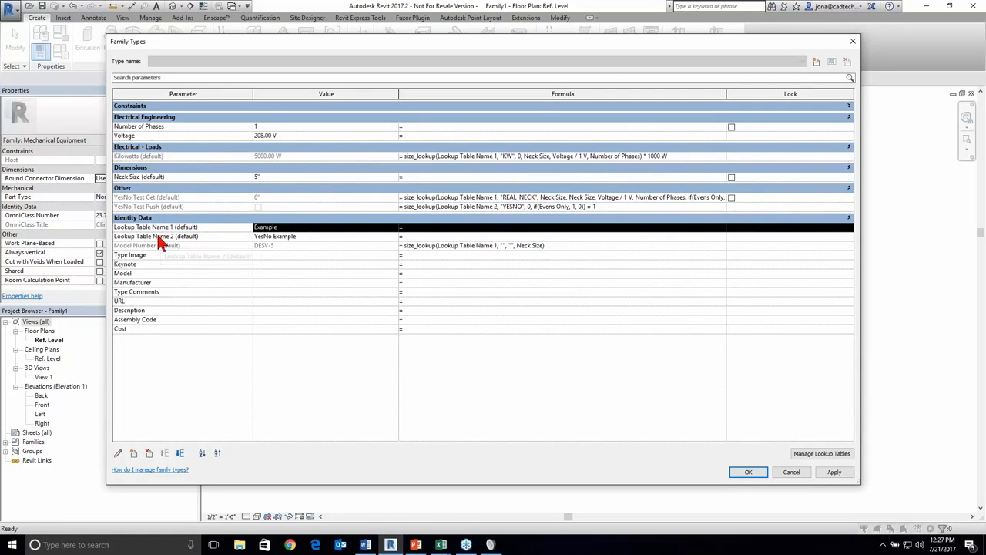
pyautogui.click(192, 236)
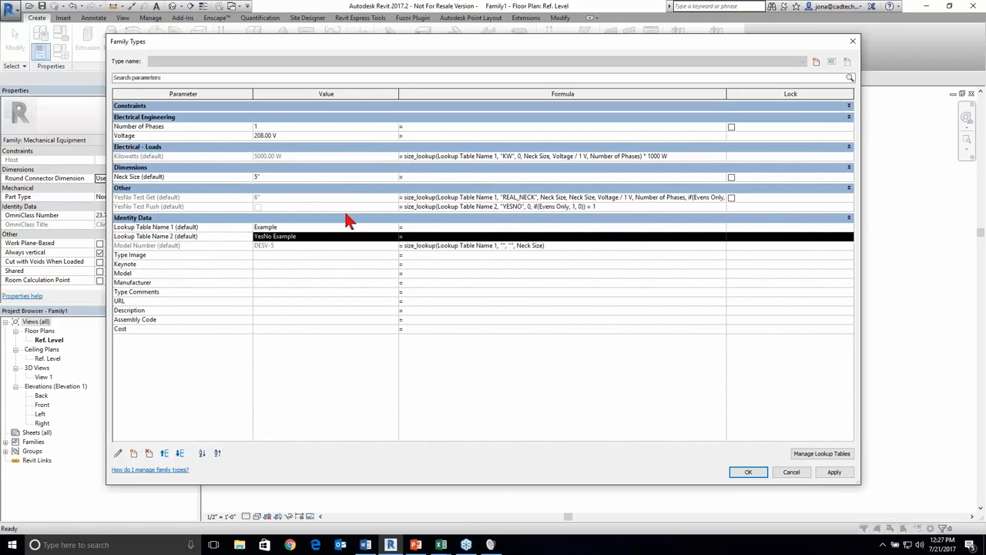
pyautogui.click(318, 227)
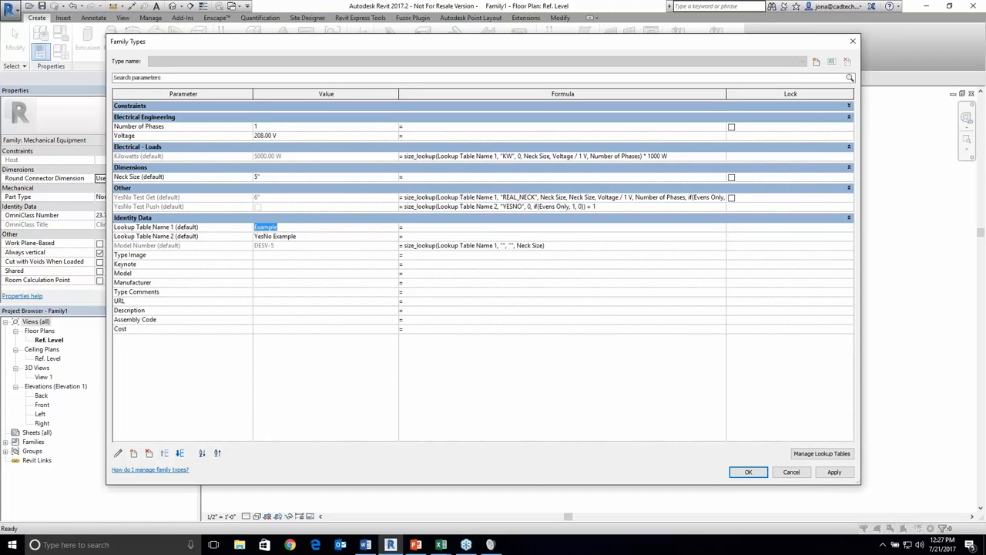
# - Compare the "KW" argument of the Kilowatts formula with the KW column of Example.csv in Excel, and return to Revit
pyautogui.click(506, 156)
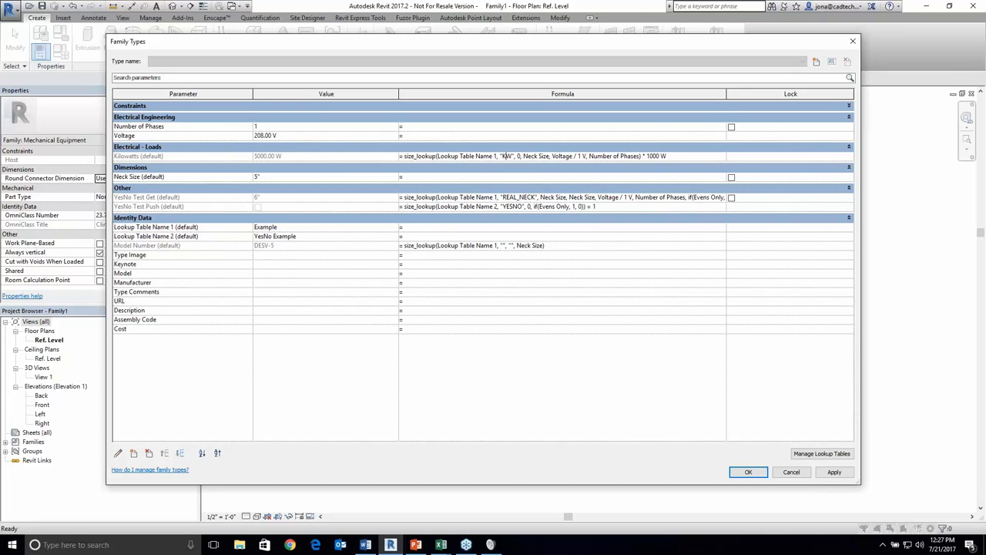
pyautogui.click(441, 545)
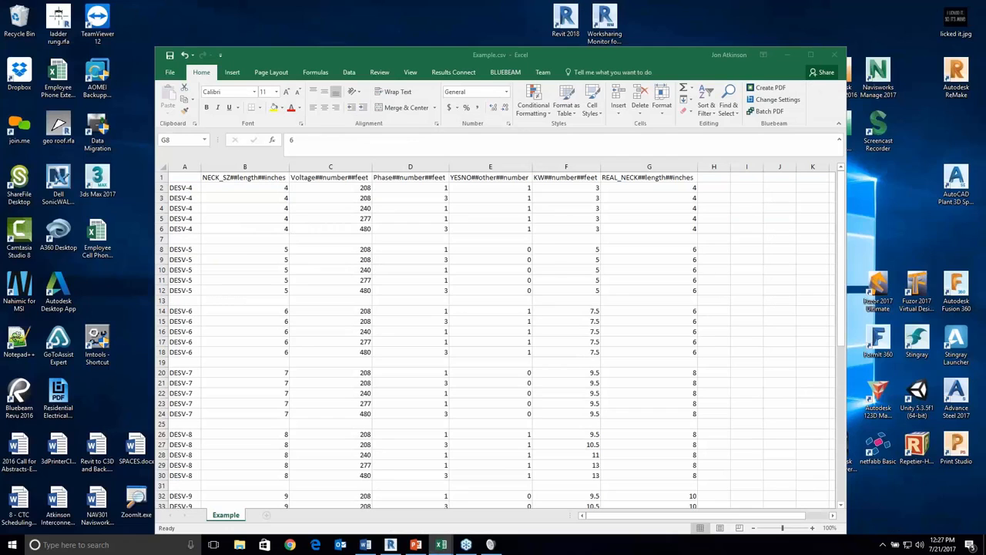
pyautogui.click(394, 501)
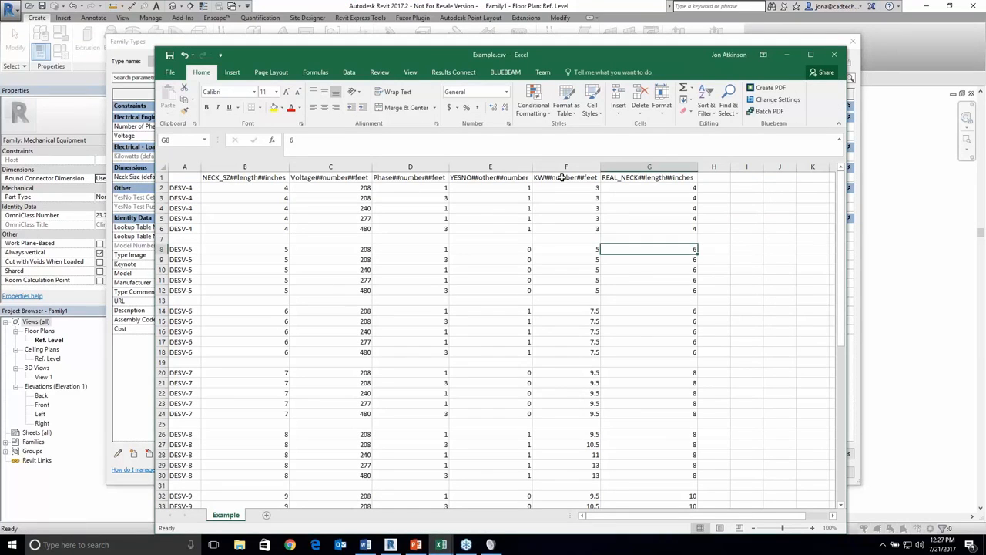
pyautogui.click(565, 167)
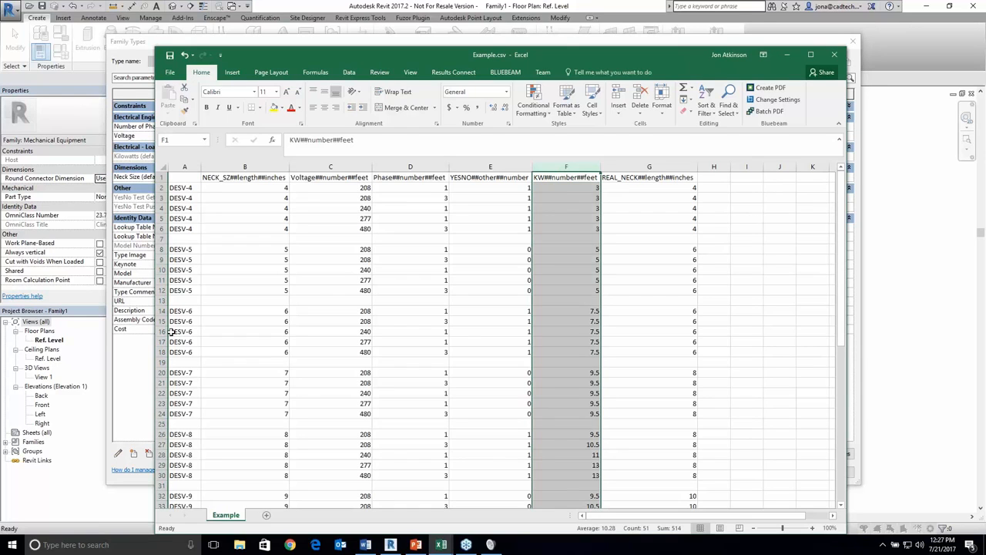
pyautogui.click(489, 40)
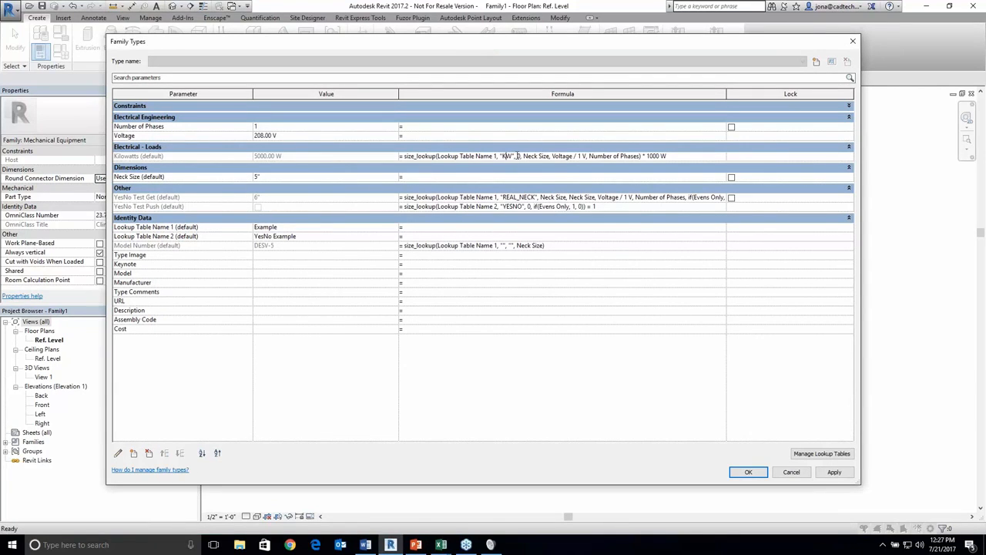
# - Examine the default value and the Neck Size, Voltage / 1 V and Number of Phases arguments of the Kilowatts formula
pyautogui.doubleClick(518, 156)
pyautogui.moveTo(523, 157); pyautogui.dragTo(587, 157)
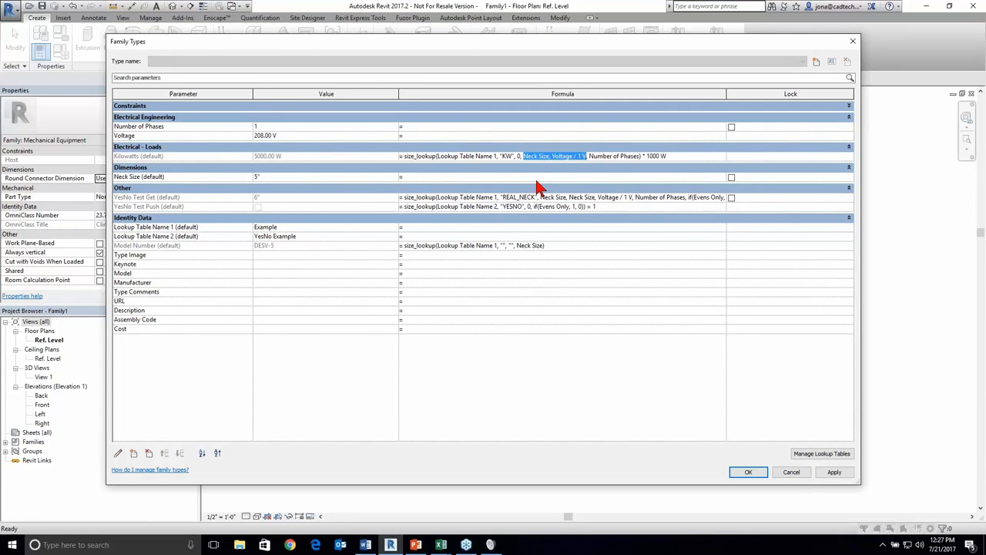
pyautogui.moveTo(552, 157); pyautogui.dragTo(587, 158)
pyautogui.click(536, 158)
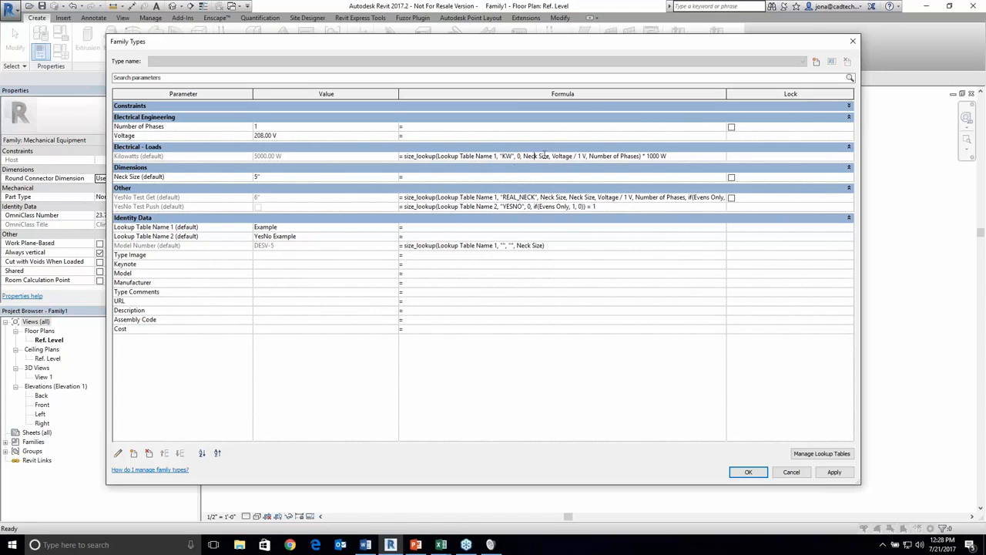
pyautogui.moveTo(553, 156); pyautogui.dragTo(577, 155)
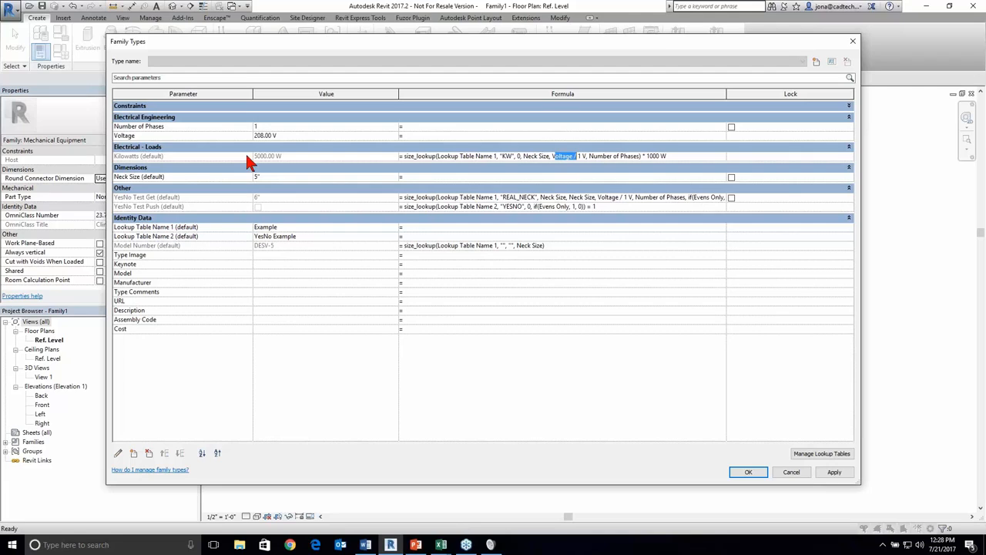
pyautogui.click(291, 137)
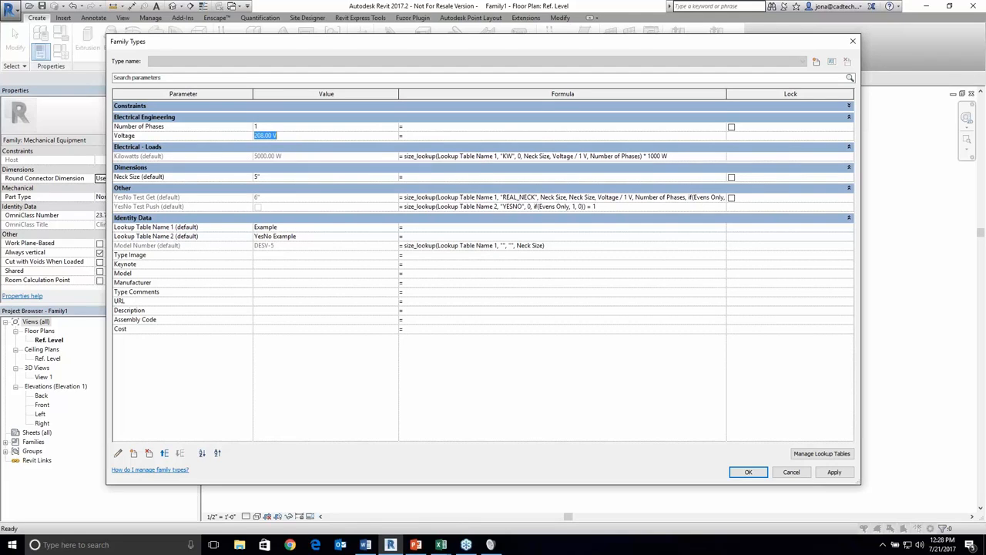
pyautogui.click(571, 156)
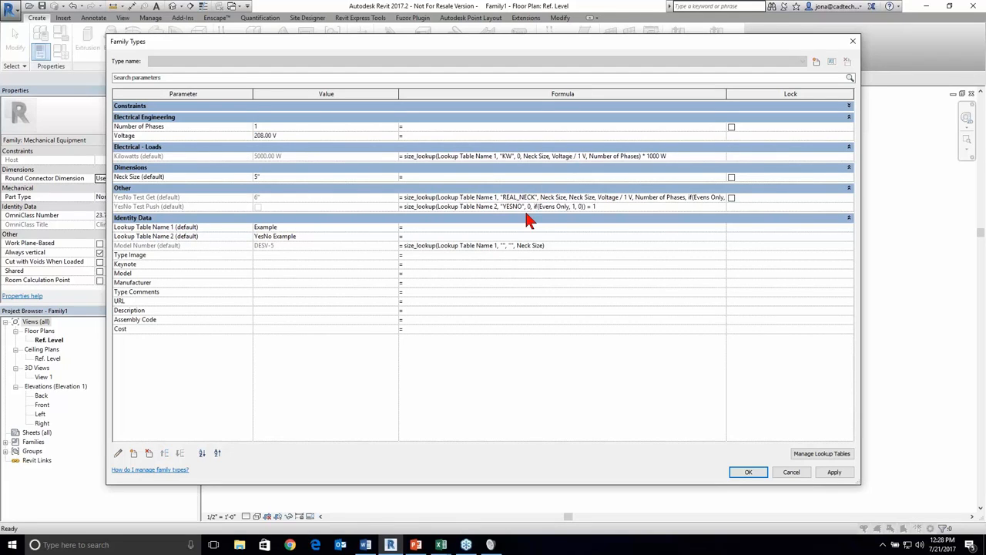
pyautogui.moveTo(590, 157); pyautogui.dragTo(640, 157)
pyautogui.click(533, 156)
pyautogui.moveTo(525, 156); pyautogui.dragTo(632, 158)
# - Set the multiplier at the end of the Kilowatts formula to 1 W
pyautogui.click(644, 157)
pyautogui.write('*')
pyautogui.moveTo(646, 157); pyautogui.dragTo(667, 156)
pyautogui.click(679, 157)
pyautogui.doubleClick(674, 156)
pyautogui.moveTo(676, 156); pyautogui.dragTo(650, 156)
pyautogui.press('BackSpace')
pyautogui.write('W')
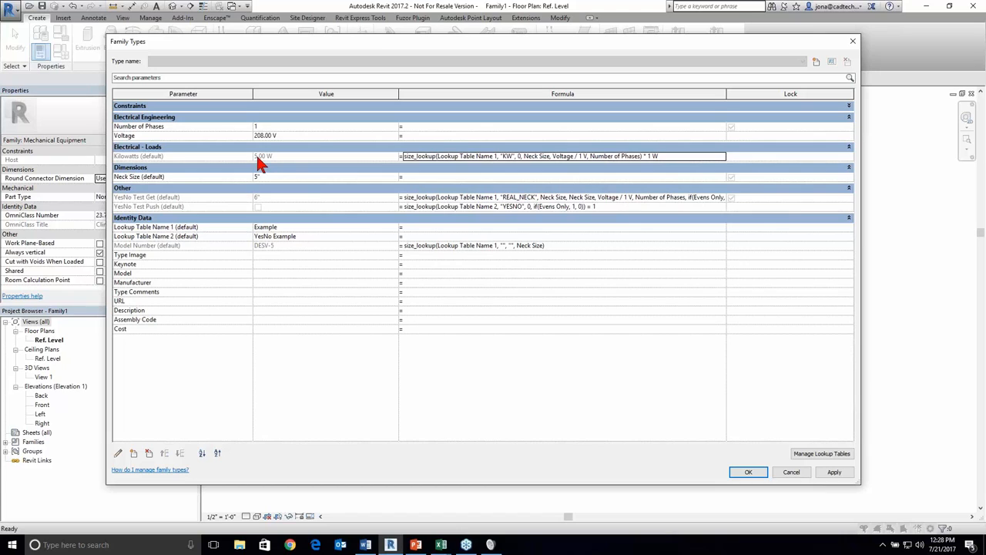
# - Set the Kilowatts formula's multiplier back to 1000 W
pyautogui.click(652, 166)
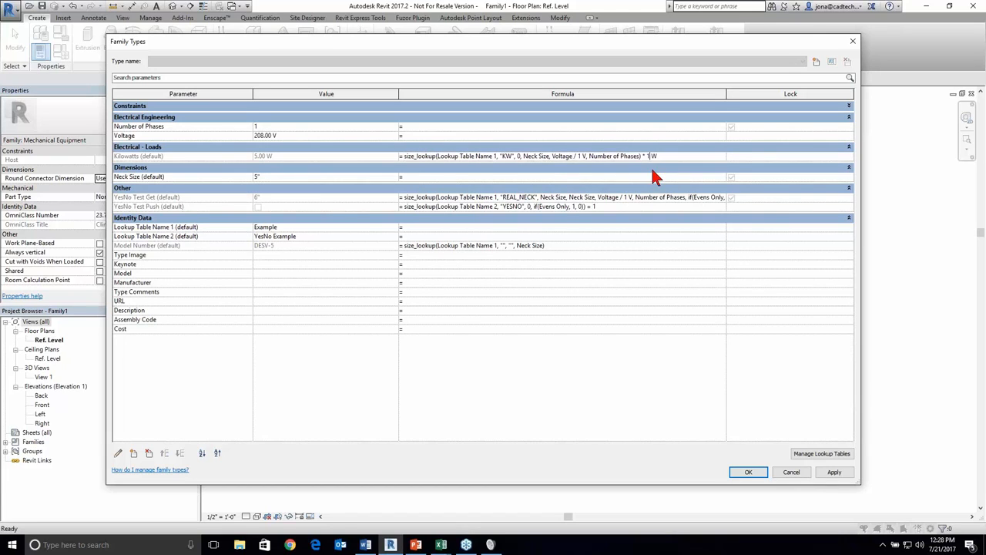
pyautogui.write('000')
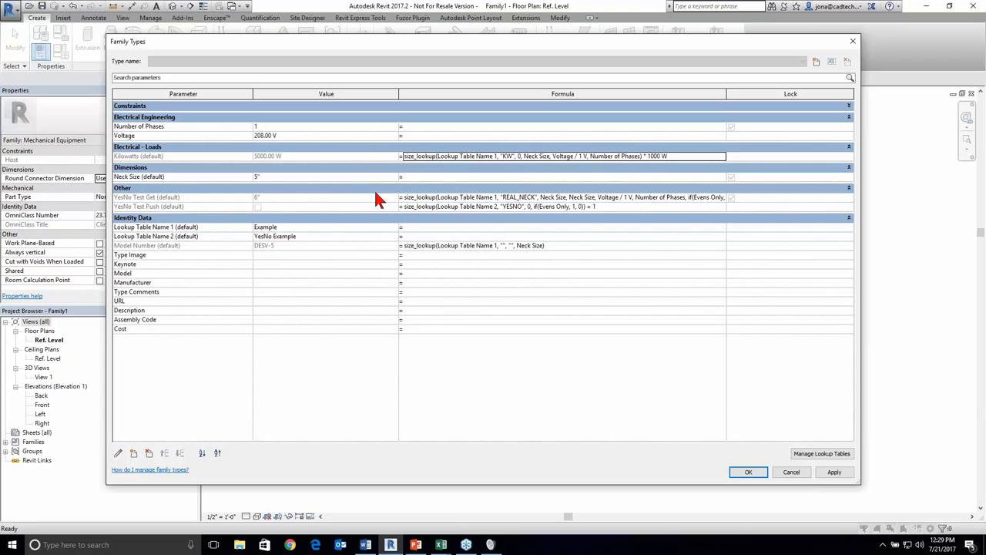
# - Widen the Formula column and examine the if(Evens Only, 0, 1) argument of the YesNo Test Get formula
pyautogui.click(438, 197)
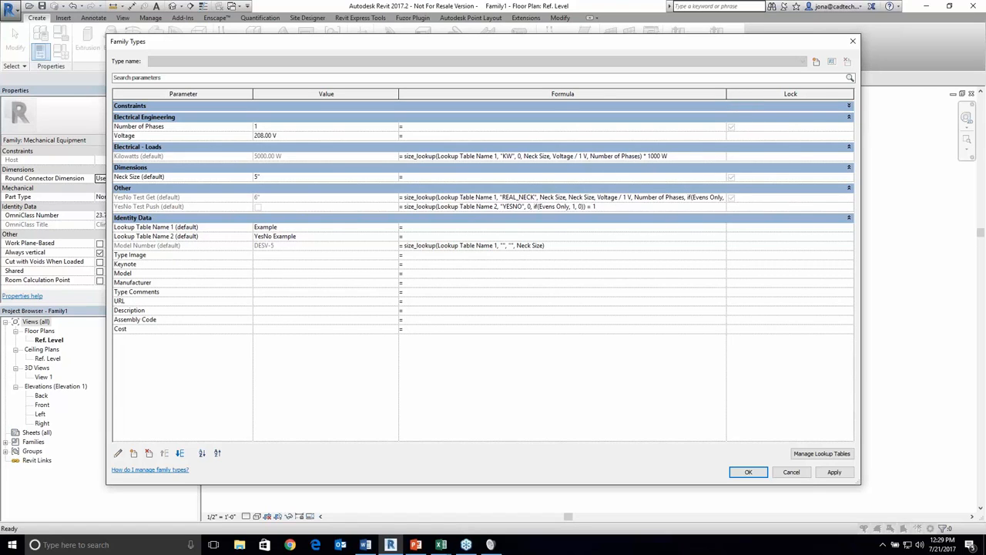
pyautogui.moveTo(726, 93); pyautogui.dragTo(818, 94)
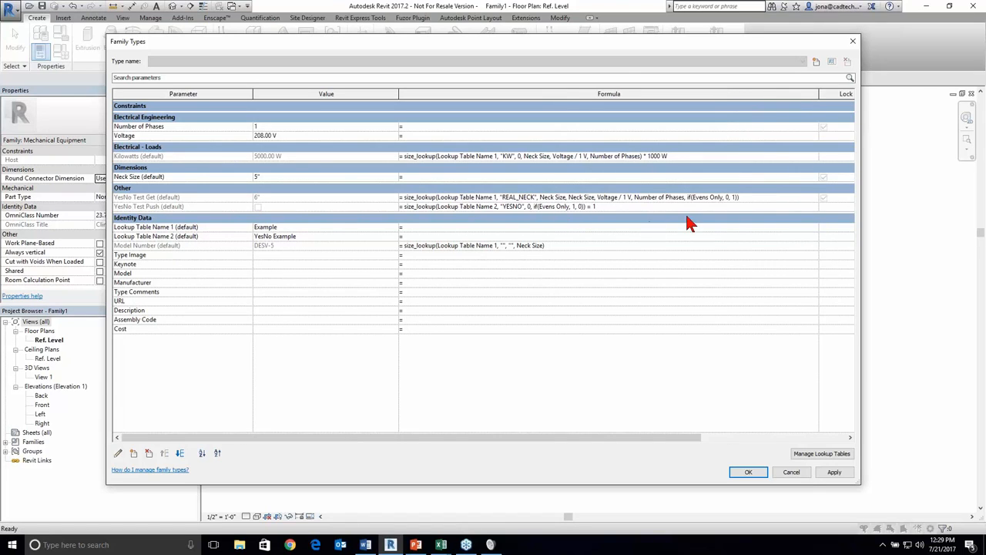
pyautogui.moveTo(688, 197); pyautogui.dragTo(735, 194)
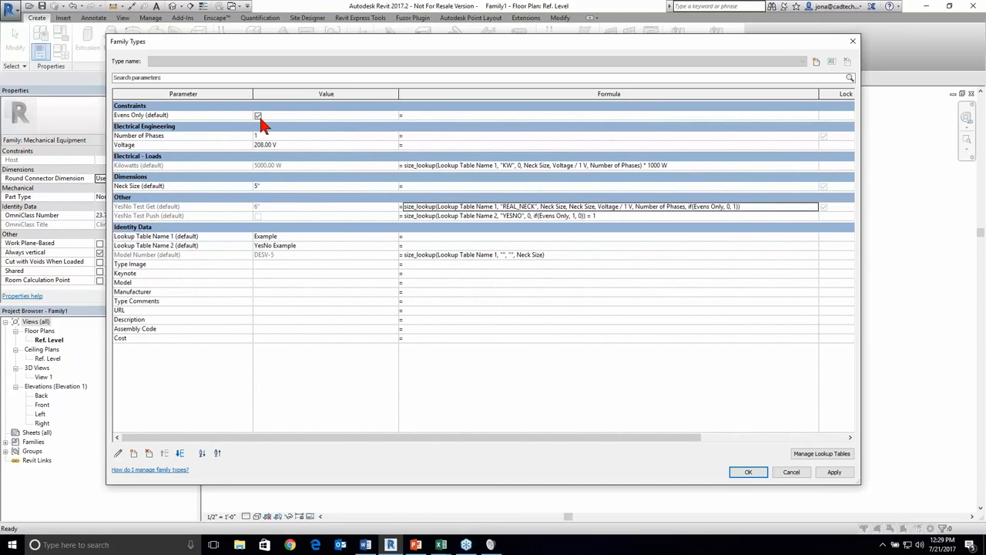
# - Turn off Evens Only and compare the Neck Size value with the default argument of the YesNo Test Get formula
pyautogui.click(258, 115)
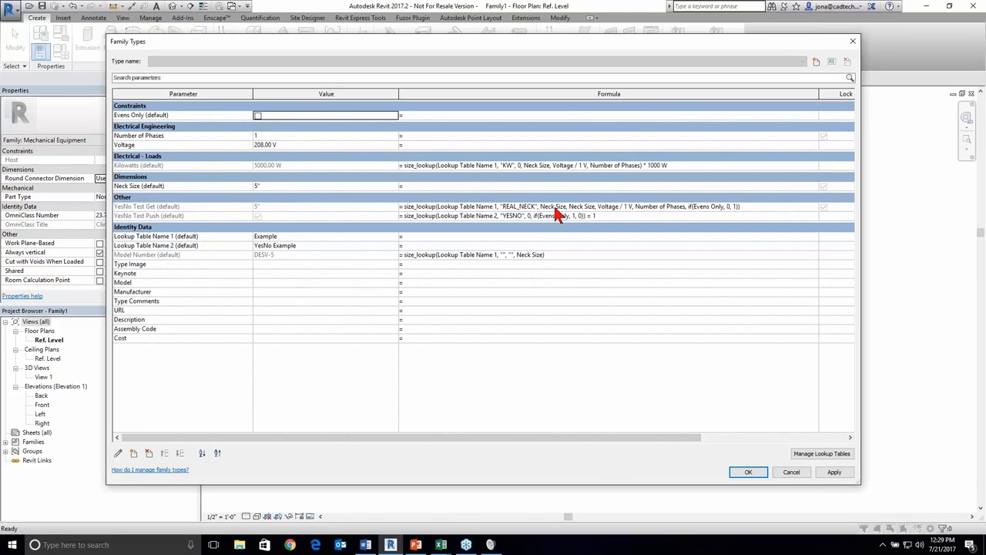
pyautogui.click(301, 186)
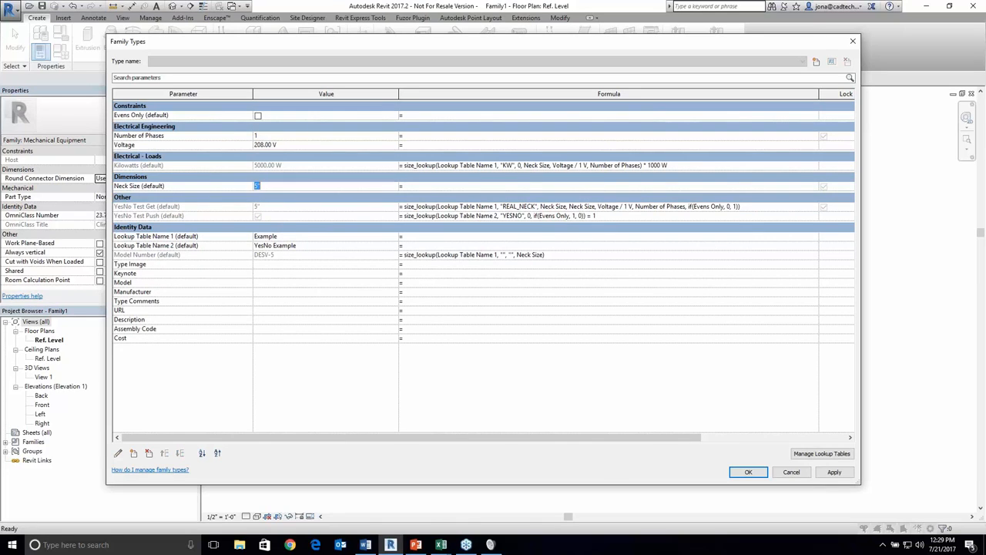
pyautogui.click(565, 207)
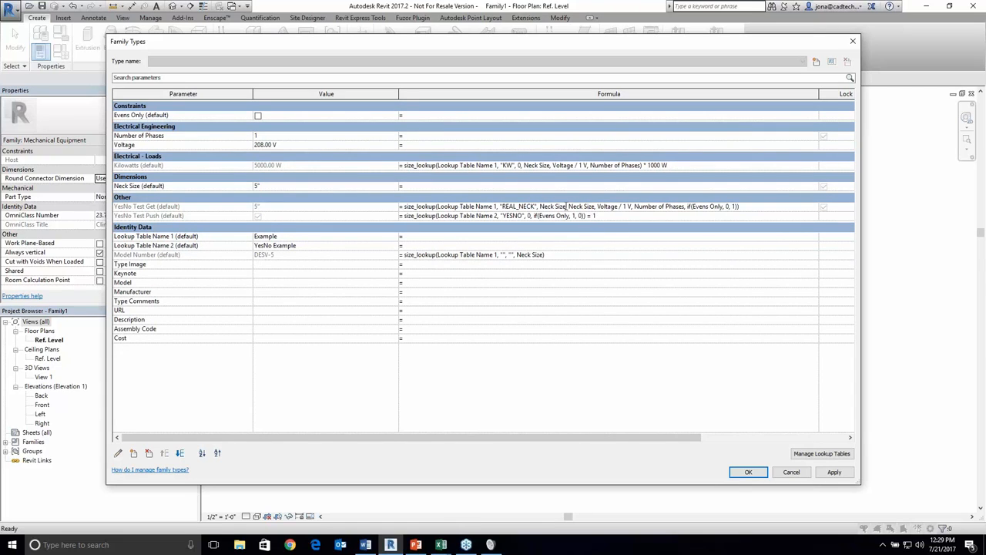
# - Examine the default Neck Size argument and the if(Evens Only, 0, 1) condition in the YesNo Test Get formula
pyautogui.moveTo(566, 206); pyautogui.dragTo(540, 207)
pyautogui.click(571, 206)
pyautogui.moveTo(688, 206); pyautogui.dragTo(739, 210)
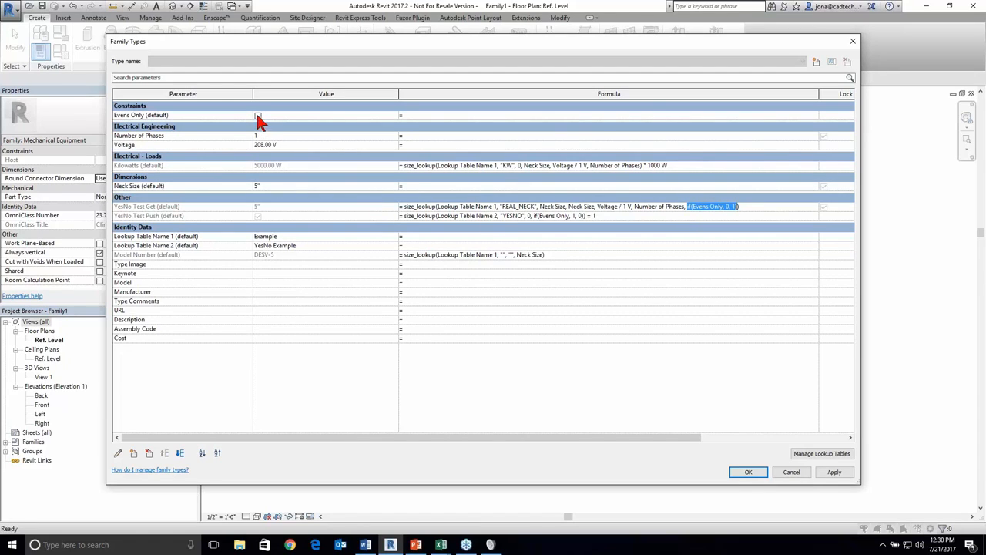
# - Turn on Evens Only and set Neck Size to 4"
pyautogui.click(231, 117)
pyautogui.click(262, 117)
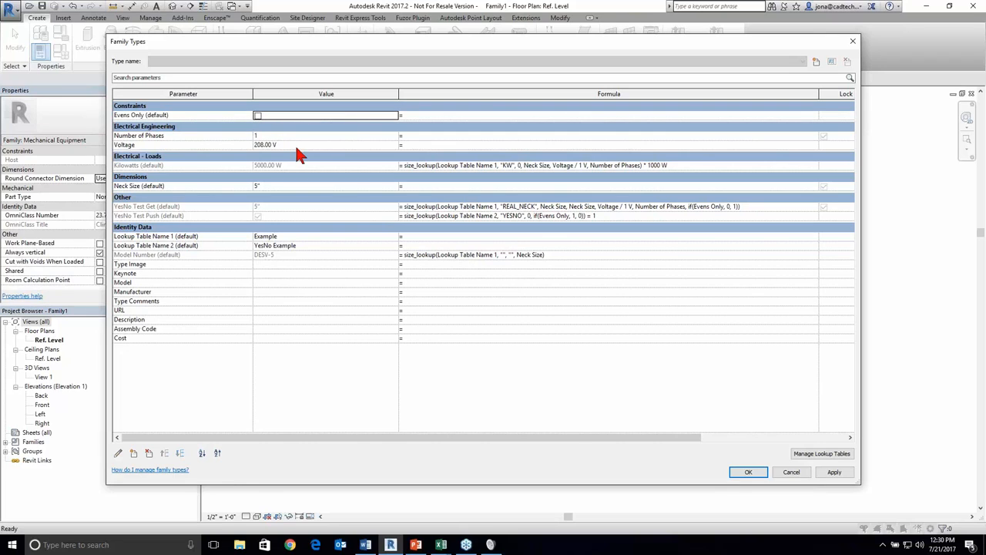
pyautogui.click(258, 116)
pyautogui.click(286, 186)
pyautogui.write('4')
pyautogui.press('Tab')
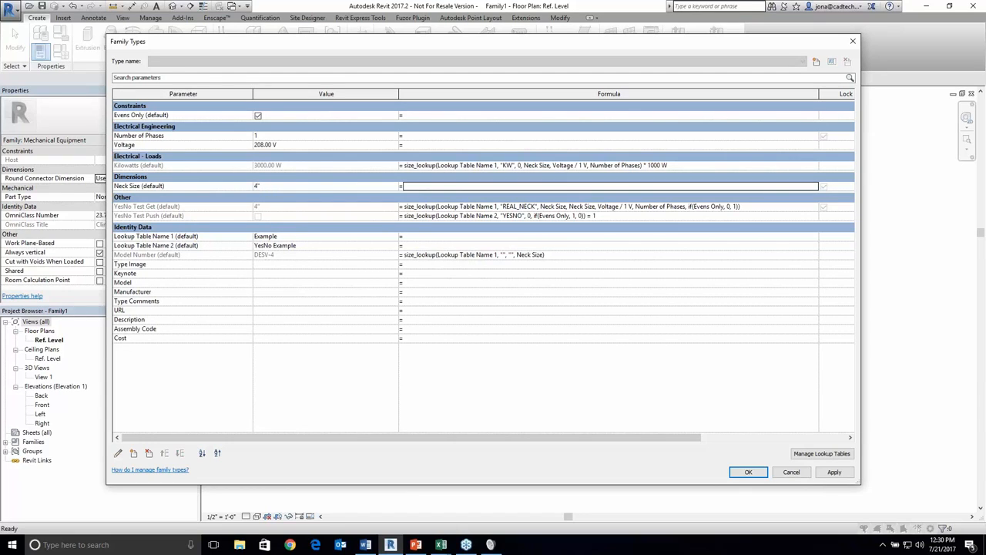
# - Set Neck Size to 6" to test another even size
pyautogui.click(286, 187)
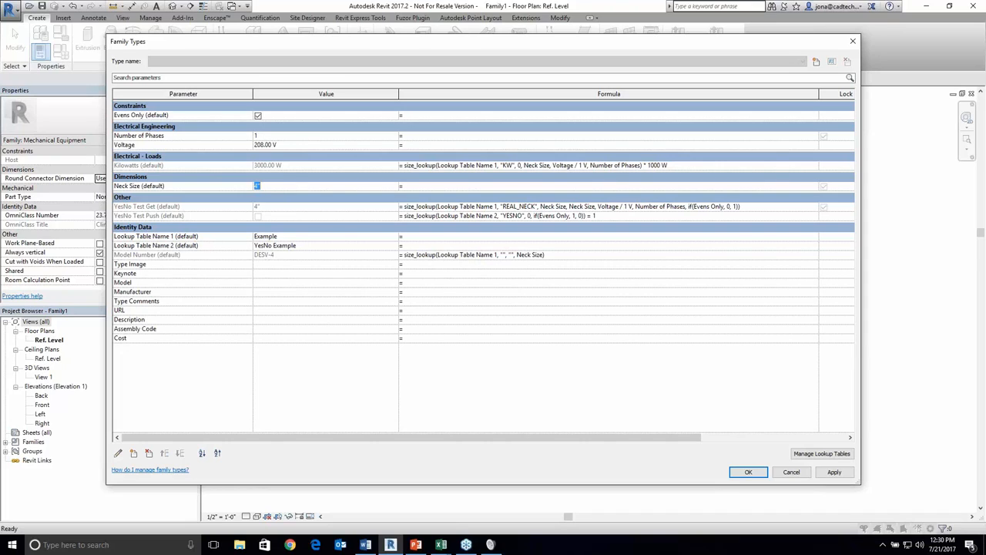
pyautogui.write('6')
pyautogui.press('Tab')
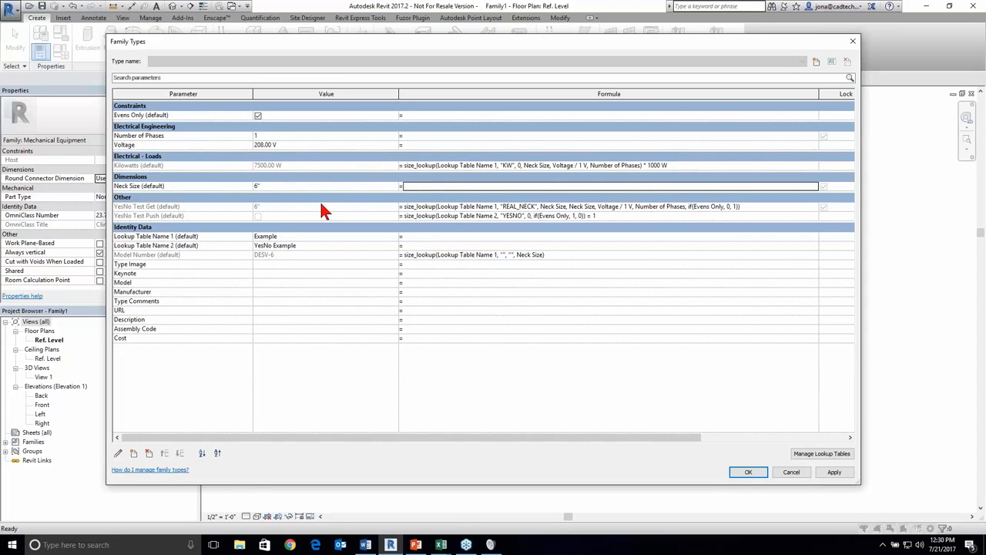
# - Switch to Example.csv in Excel and compare the NECK_SZ and REAL_NECK values of the DESV-4 and DESV-5 rows
pyautogui.click(440, 544)
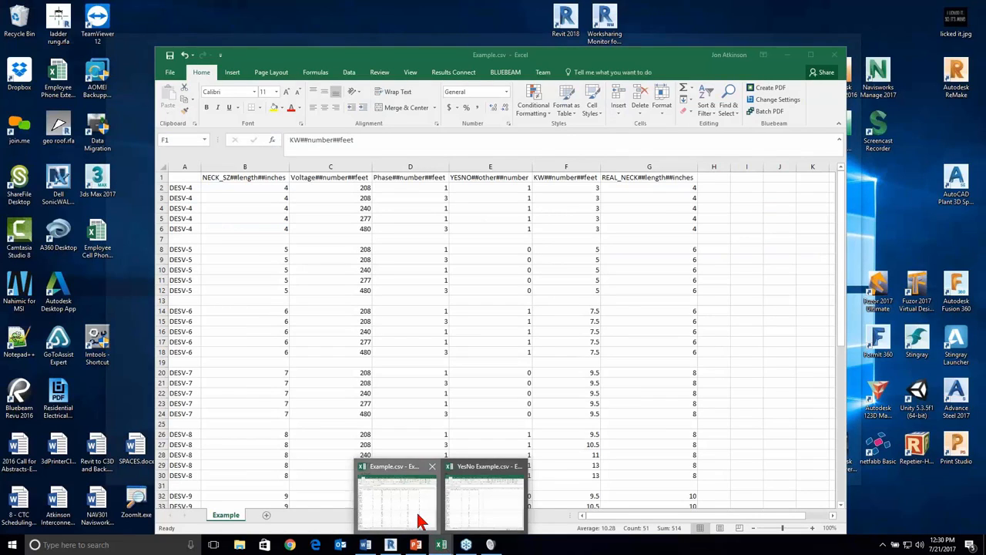
pyautogui.click(416, 525)
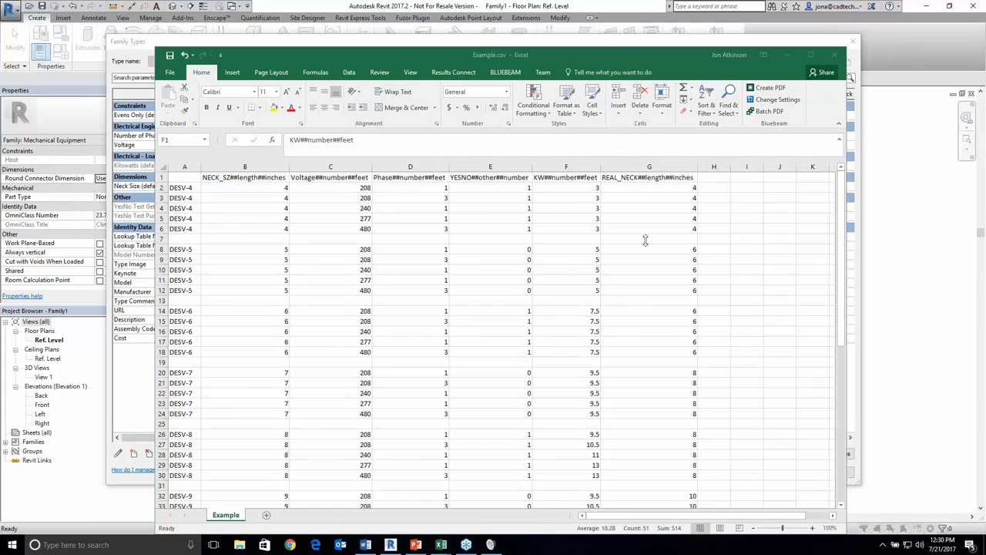
pyautogui.click(680, 189)
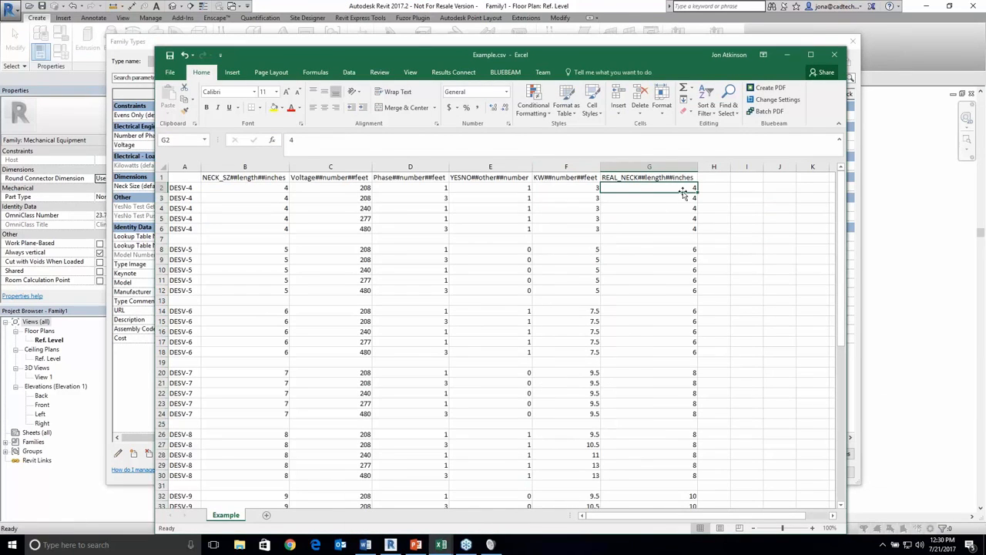
pyautogui.moveTo(683, 192); pyautogui.dragTo(675, 219)
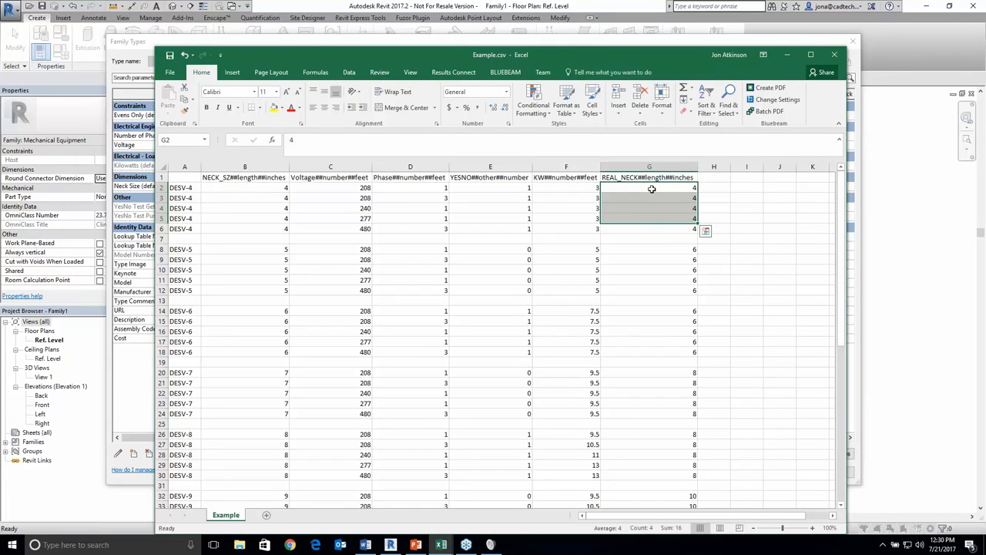
pyautogui.click(648, 249)
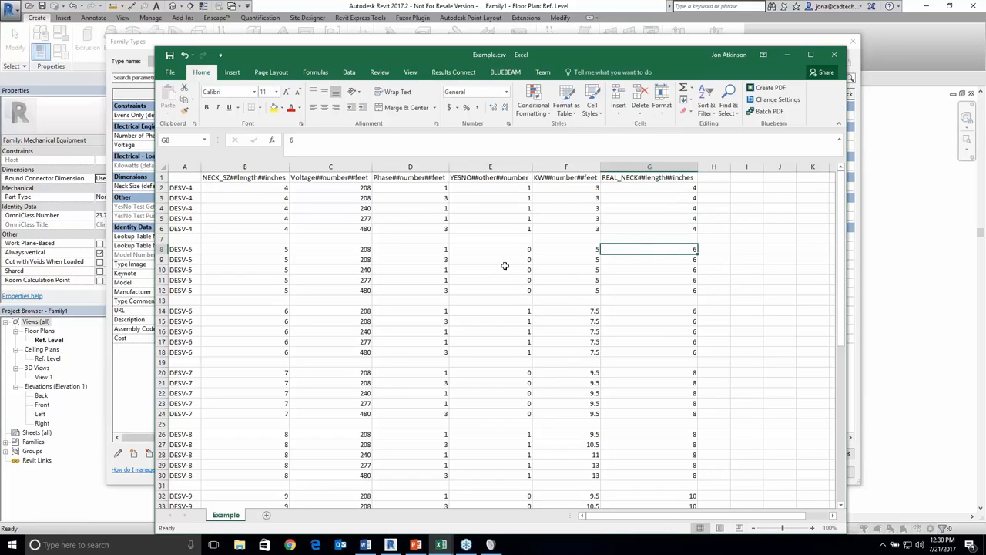
pyautogui.click(227, 252)
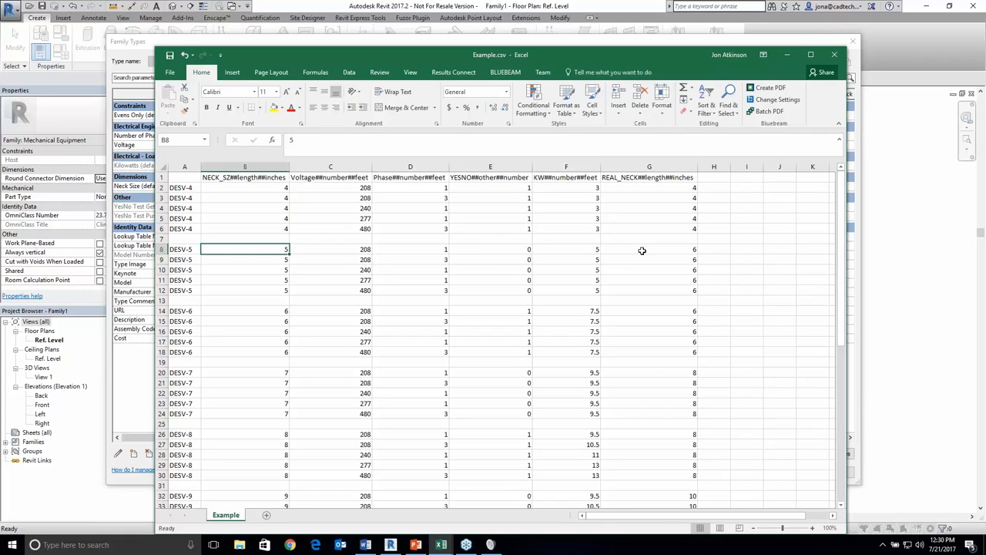
pyautogui.moveTo(642, 250); pyautogui.dragTo(635, 289)
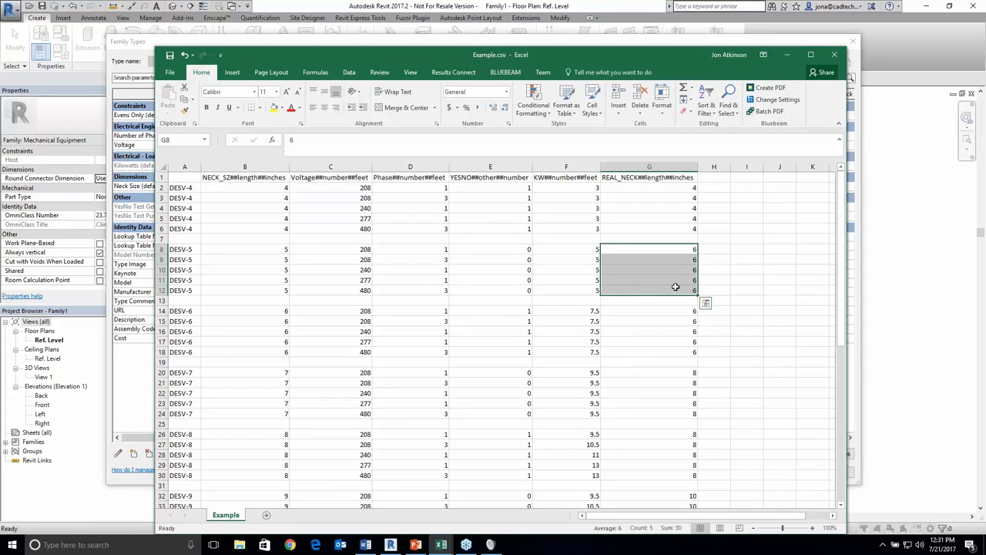
# - Check the REAL_NECK values of the DESV-7 and DESV-9 rows and return to the Family Types dialog in Revit
pyautogui.moveTo(655, 373); pyautogui.dragTo(659, 416)
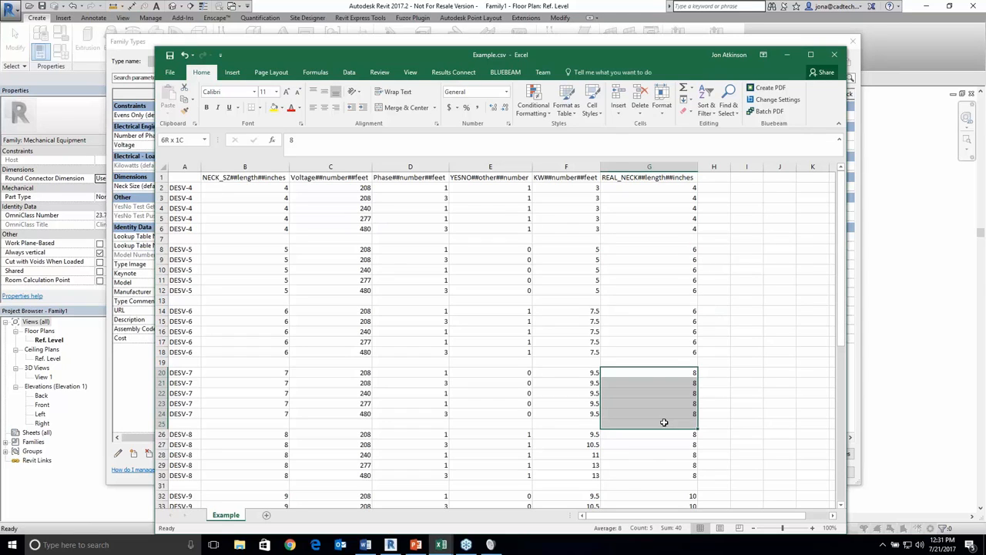
pyautogui.scroll(-2, 653, 464)
pyautogui.scroll(-3, 653, 464)
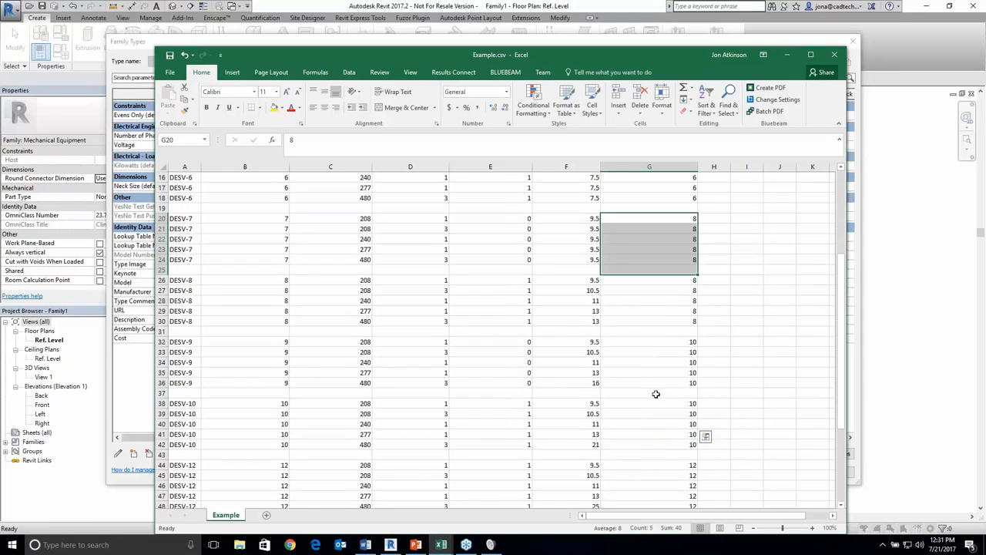
pyautogui.moveTo(659, 343); pyautogui.dragTo(659, 383)
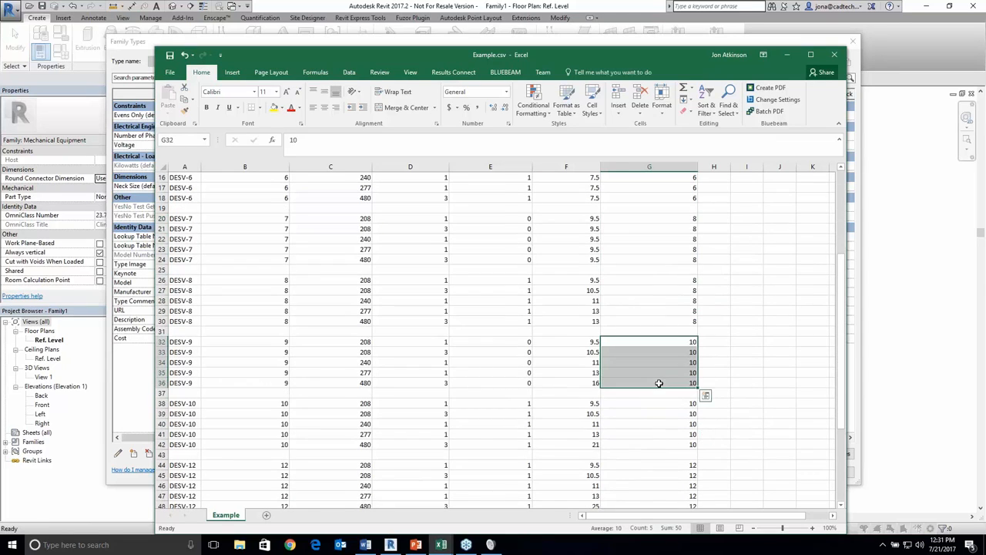
pyautogui.click(604, 46)
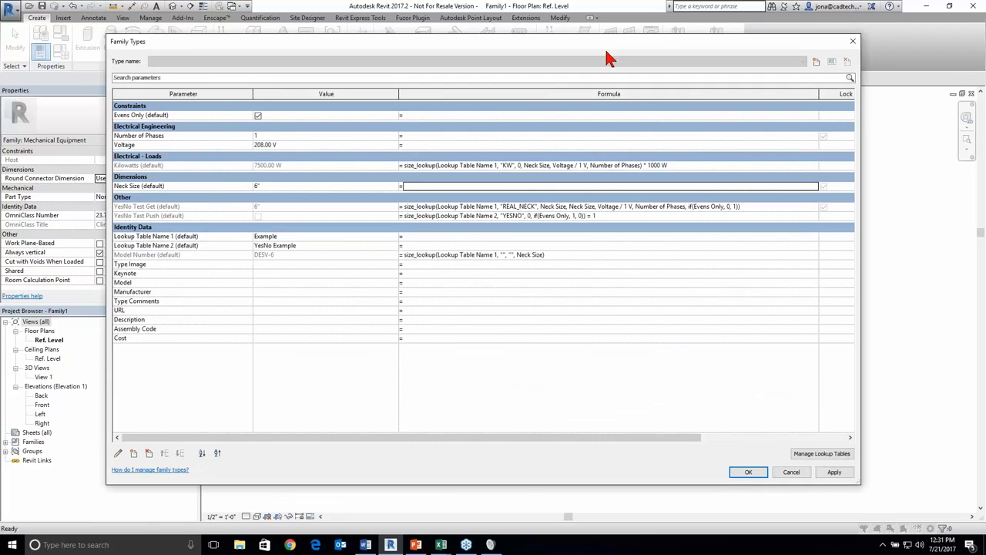
# - Examine the Lookup Table Name 2 and "YESNO" arguments of the YesNo Test Push formula
pyautogui.click(636, 216)
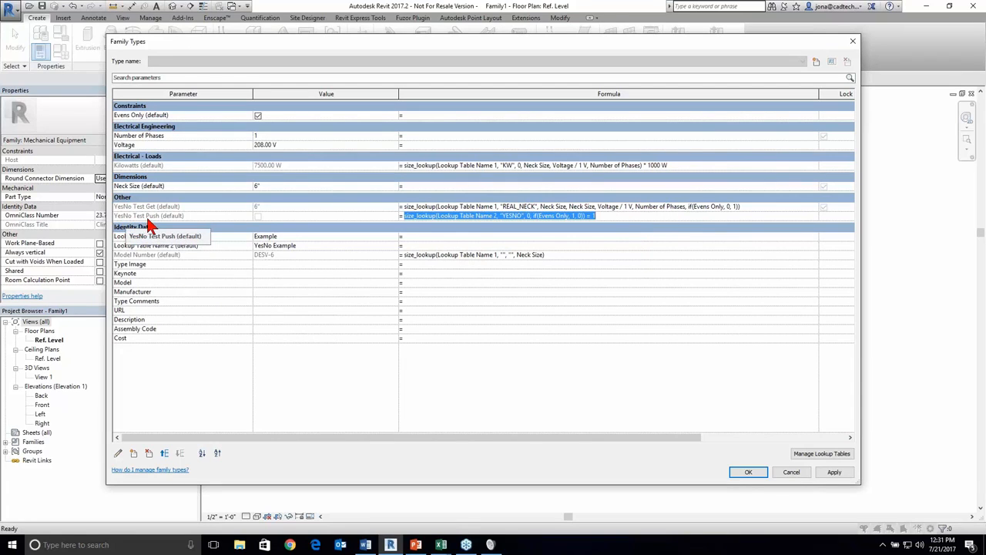
pyautogui.click(439, 216)
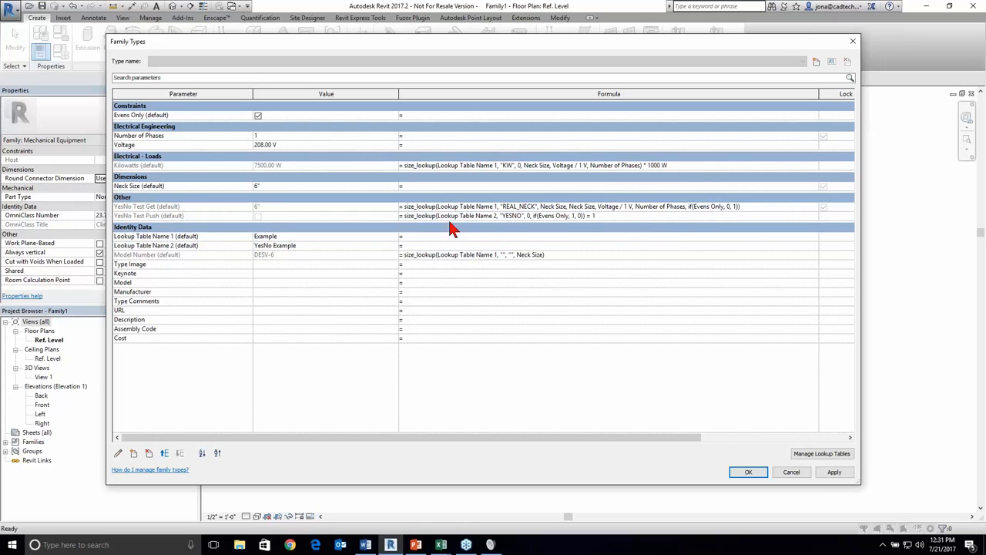
pyautogui.moveTo(498, 215); pyautogui.dragTo(494, 215)
pyautogui.click(513, 217)
# - Set Neck Size to 5" and turn off Evens Only to compare the YesNo Test Get value
pyautogui.click(282, 188)
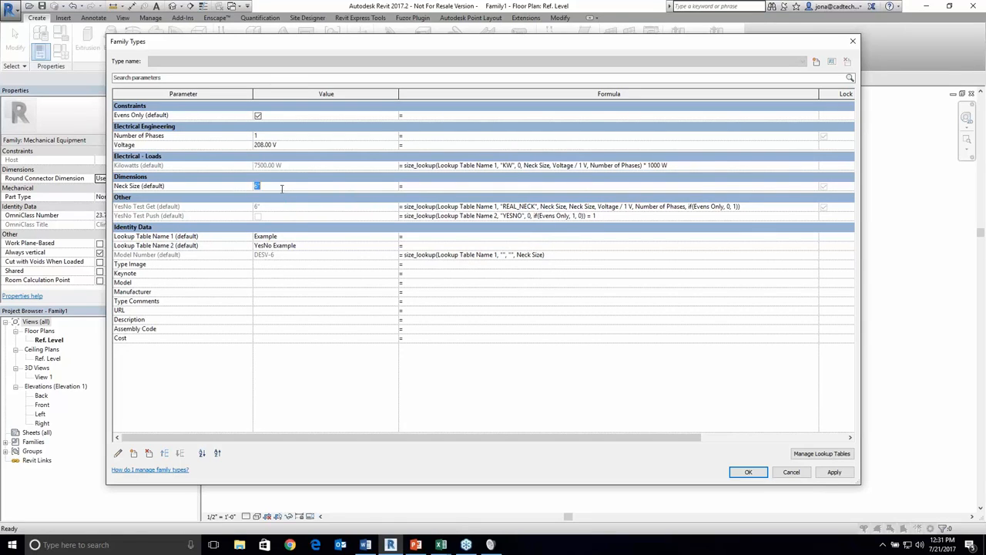
pyautogui.write('5')
pyautogui.press('Tab')
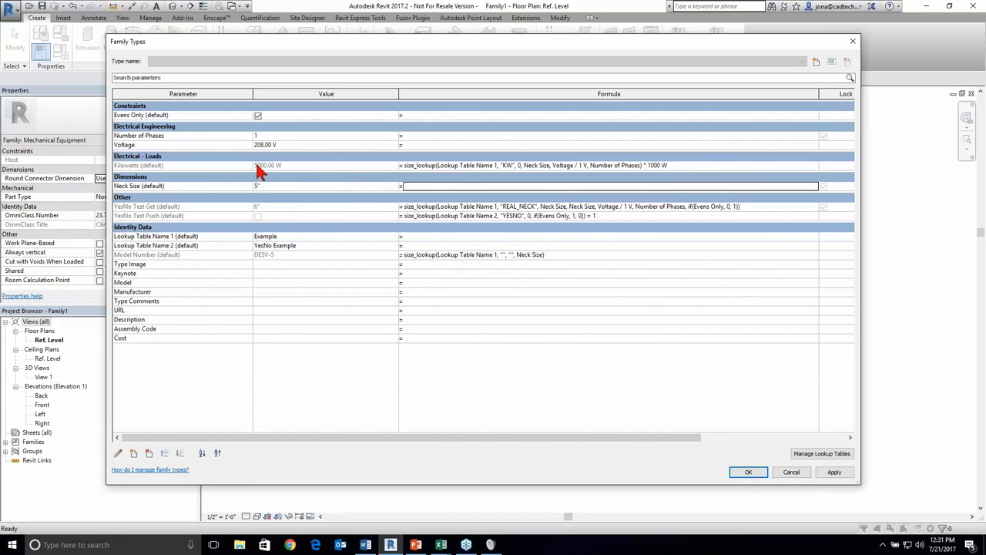
pyautogui.click(258, 116)
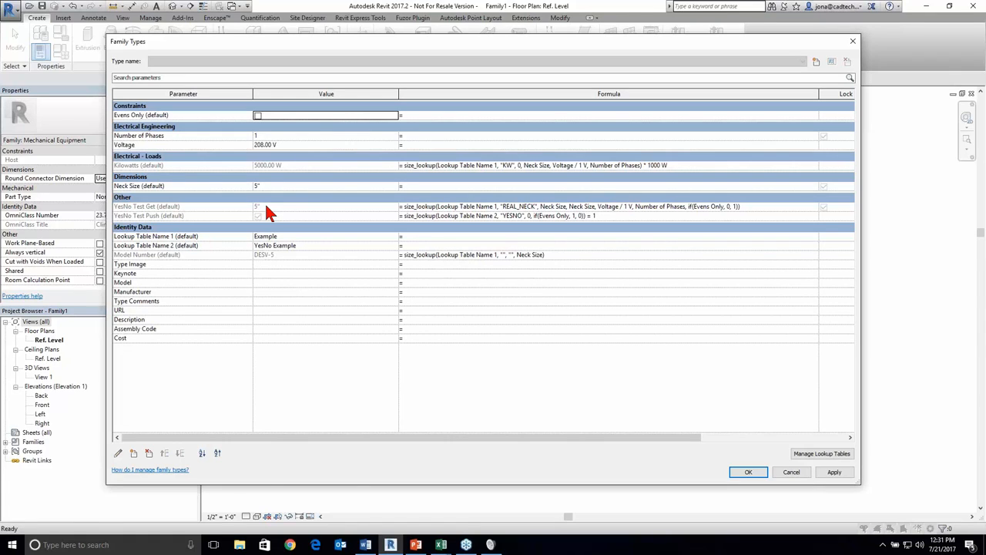
pyautogui.click(275, 186)
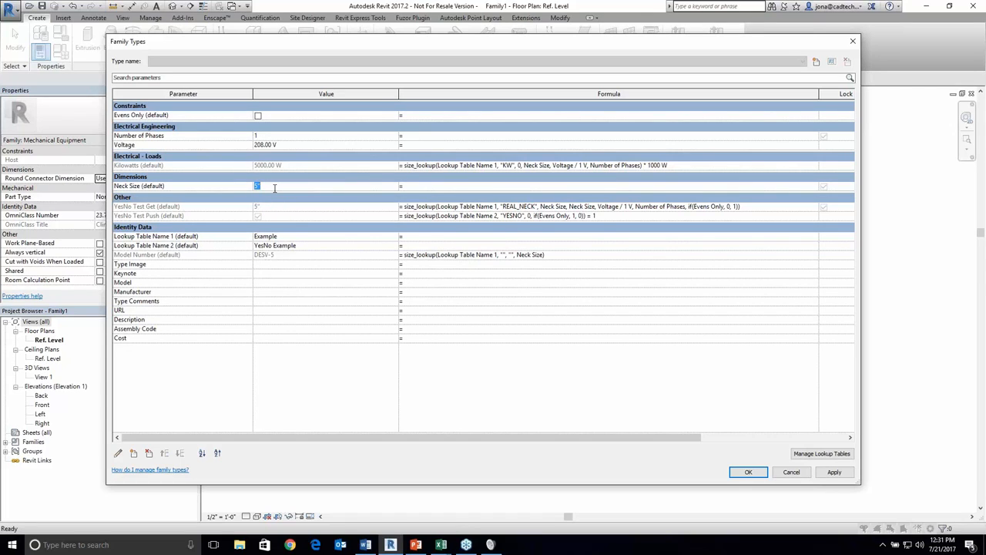
# - Examine the if(Evens Only, 1, 0) argument in the YesNo Test Push formula
pyautogui.click(606, 215)
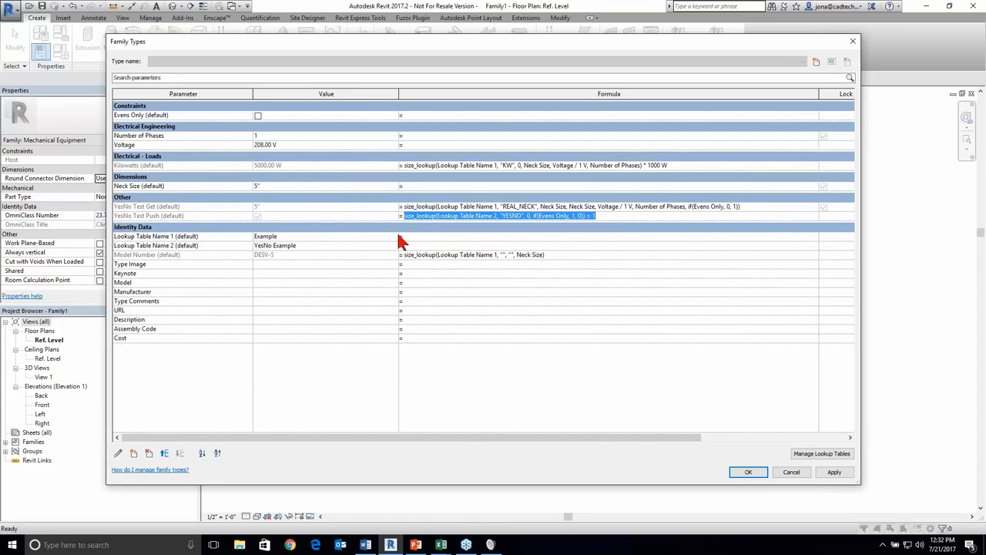
pyautogui.click(428, 219)
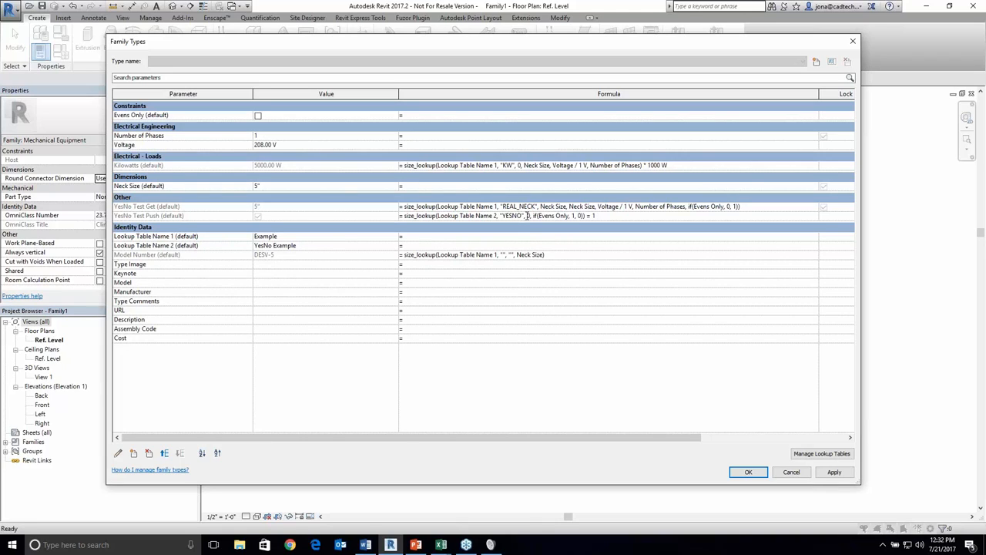
pyautogui.moveTo(533, 217); pyautogui.dragTo(582, 221)
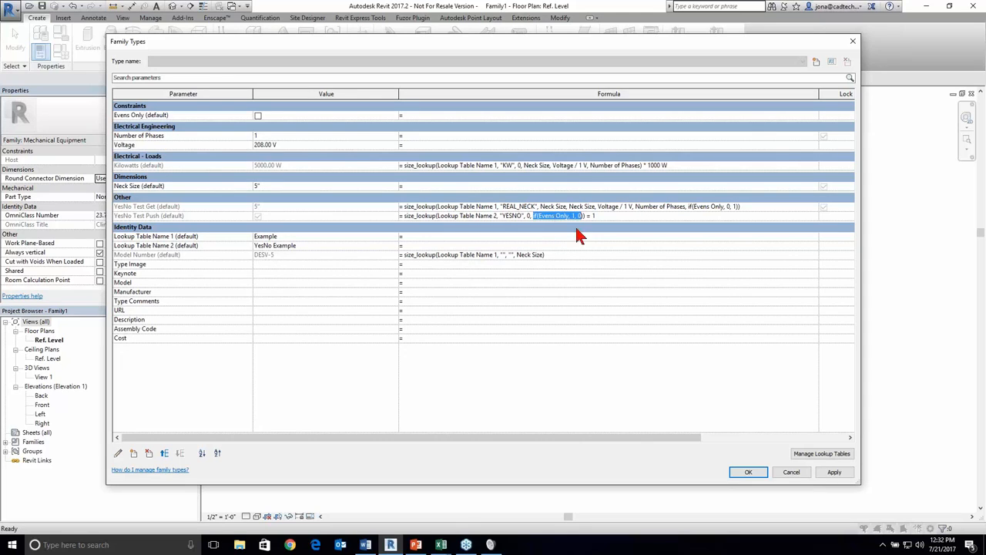
pyautogui.click(605, 218)
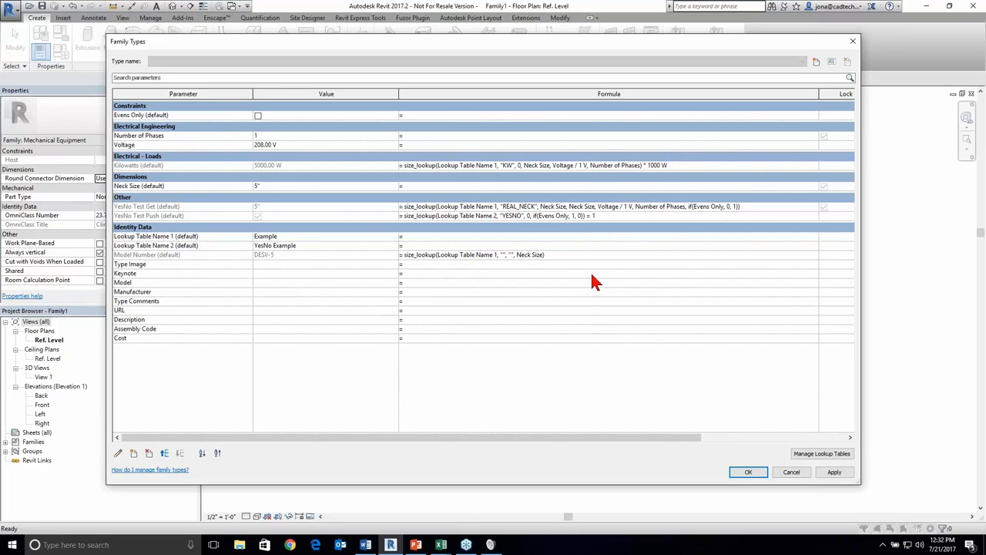
# - Turn on Evens Only and compare the EVENSONLY and YESNO values of the first DESV-4 row in YesNo Example.csv in Excel
pyautogui.click(258, 117)
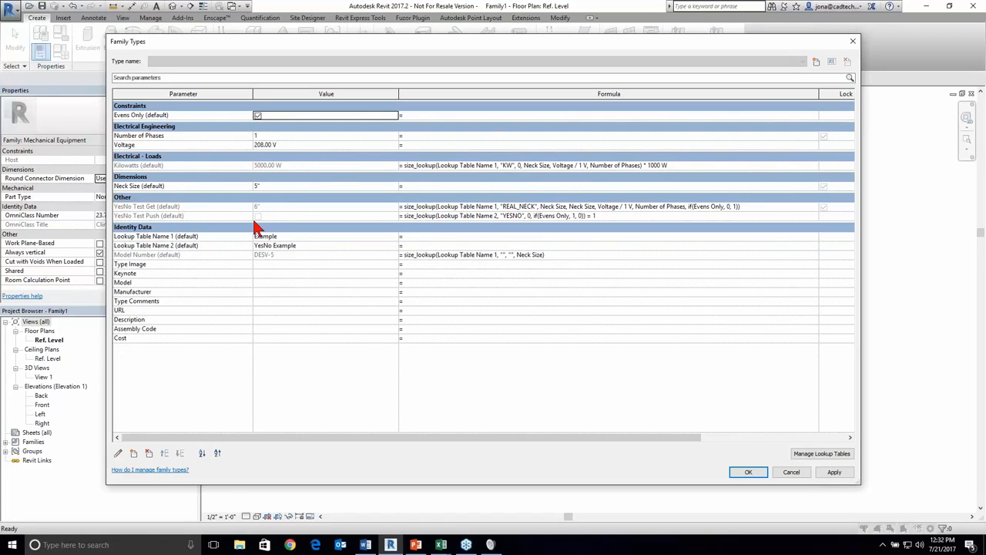
pyautogui.moveTo(444, 544)
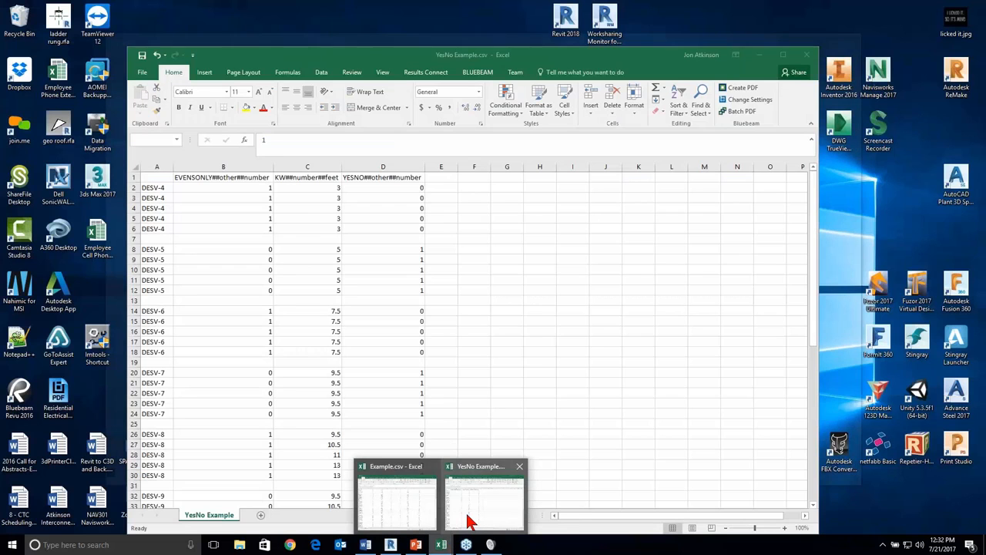
pyautogui.click(468, 508)
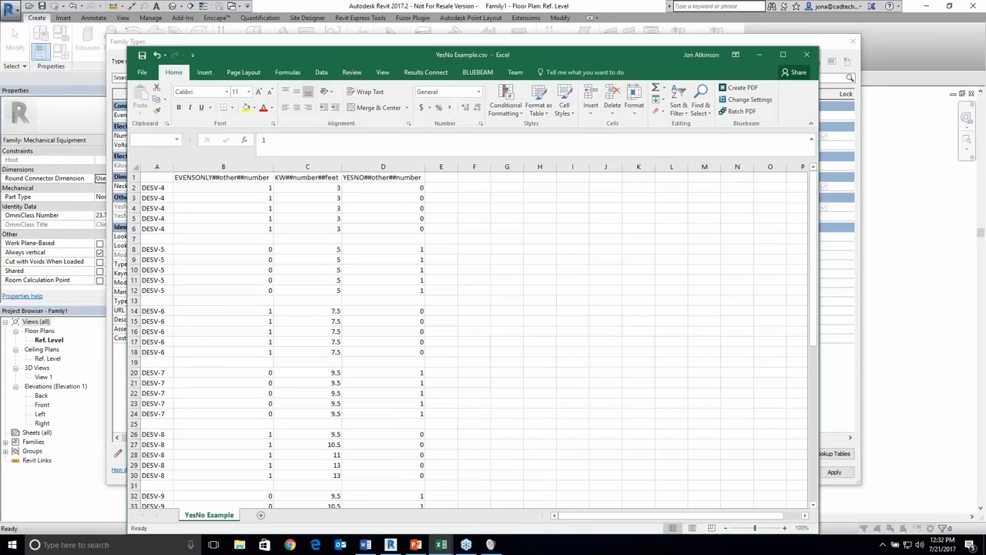
pyautogui.click(210, 188)
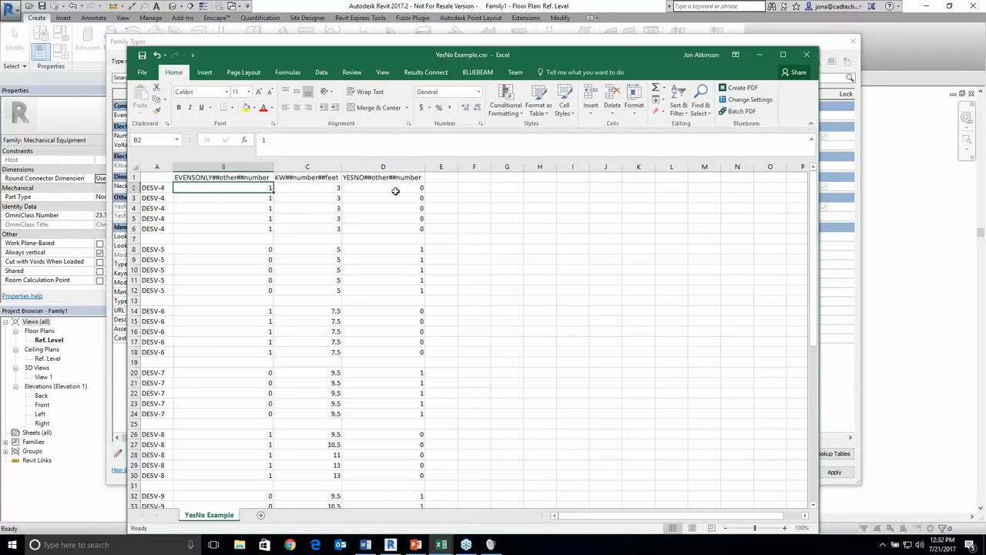
pyautogui.click(396, 191)
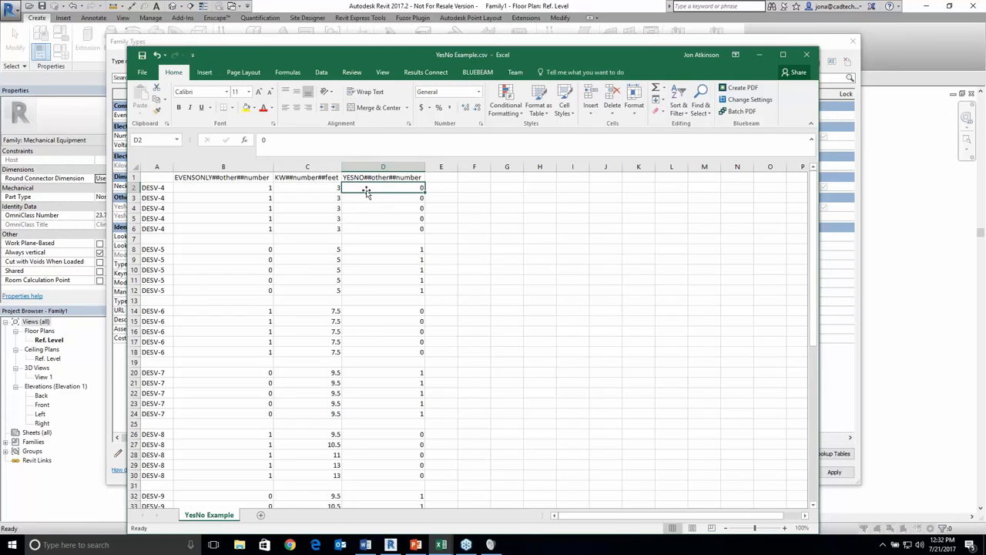
pyautogui.click(469, 40)
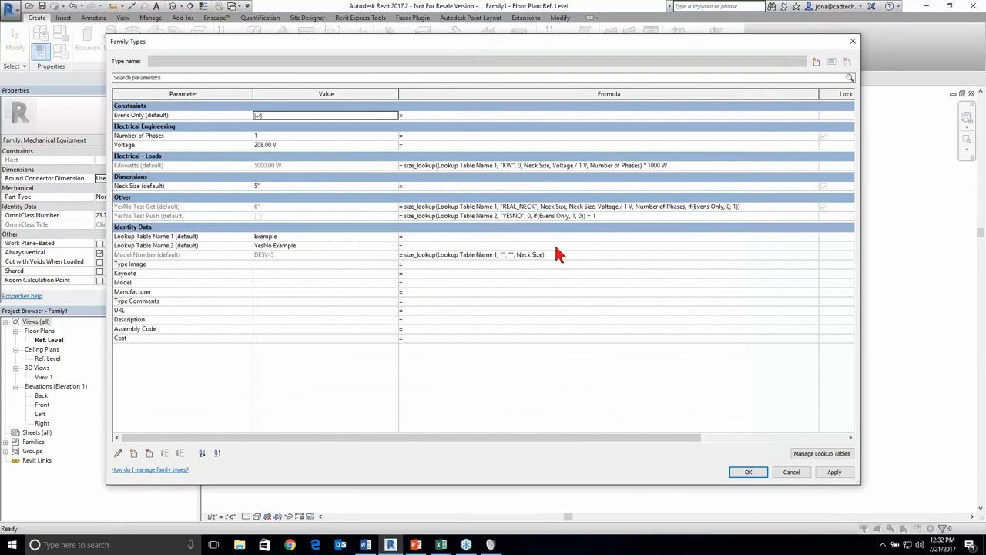
# - Review the "= 1" comparison at the end of the YesNo Test Push formula, leaving the formula as it is
pyautogui.click(614, 216)
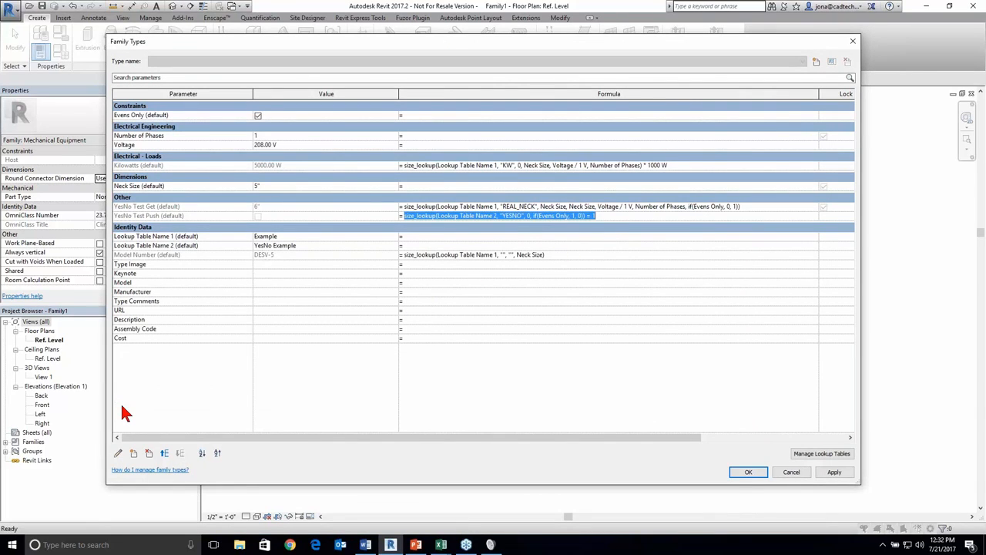
pyautogui.click(605, 217)
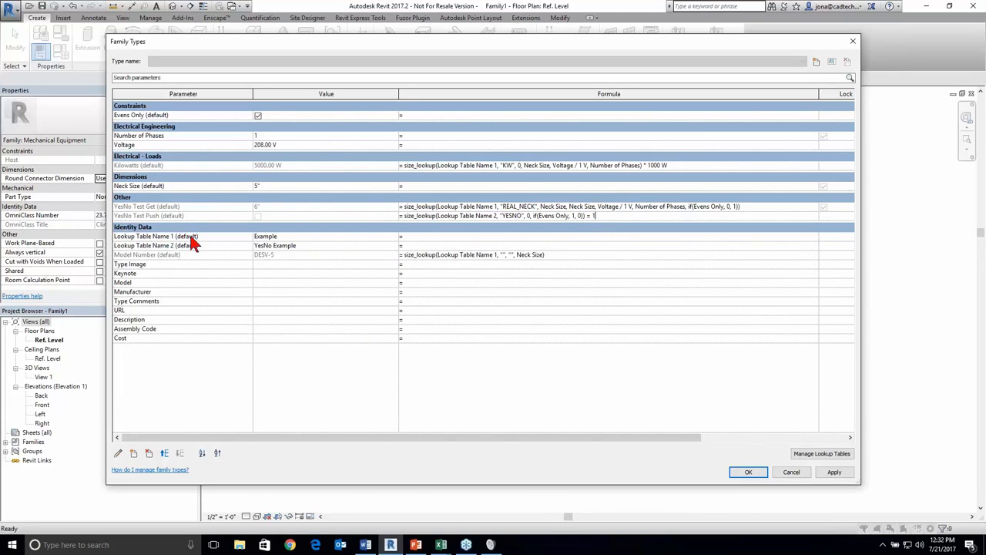
pyautogui.press('Return')
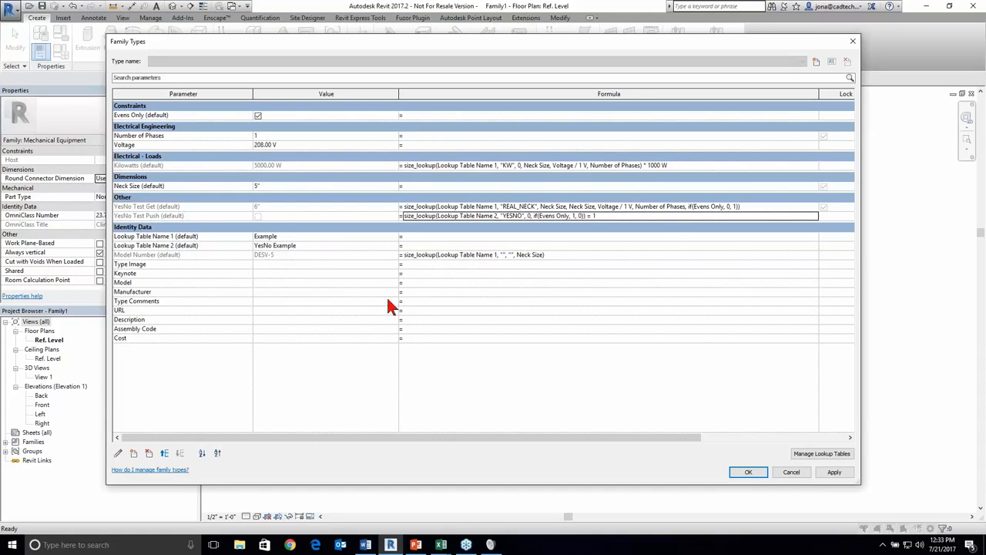
# - Examine the size_lookup function name and the arguments in the Model Number formula, leaving the formula as it is
pyautogui.click(597, 253)
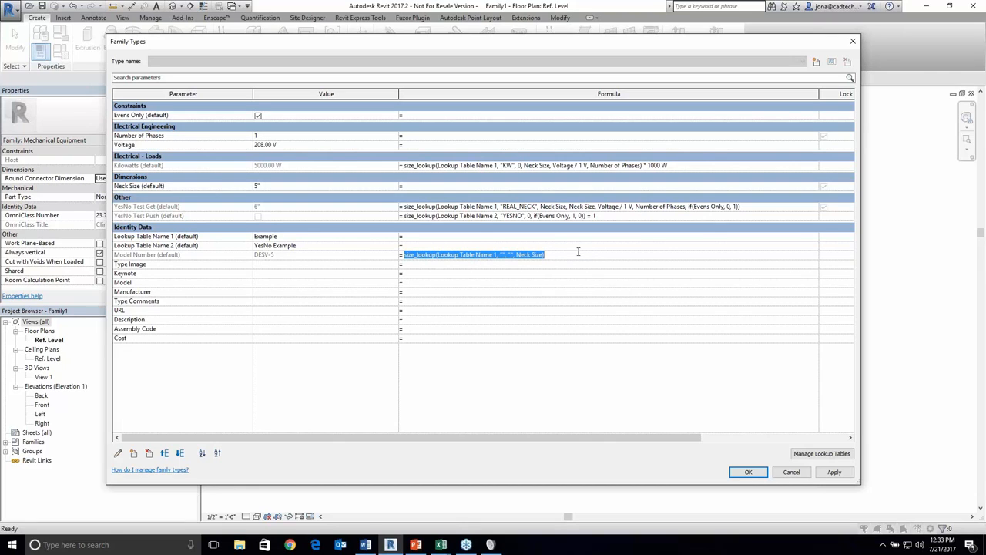
pyautogui.click(515, 254)
pyautogui.click(558, 256)
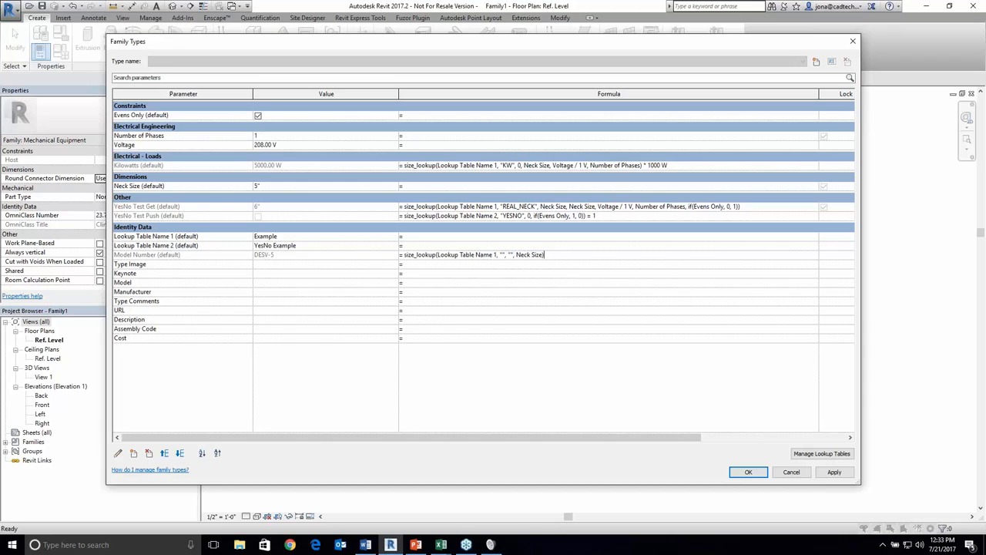
pyautogui.moveTo(403, 255); pyautogui.dragTo(435, 259)
pyautogui.click(438, 255)
# - Examine the model number column and its blank header cell A1 in Example.csv in Excel, and return to Family Types in Revit
pyautogui.click(433, 543)
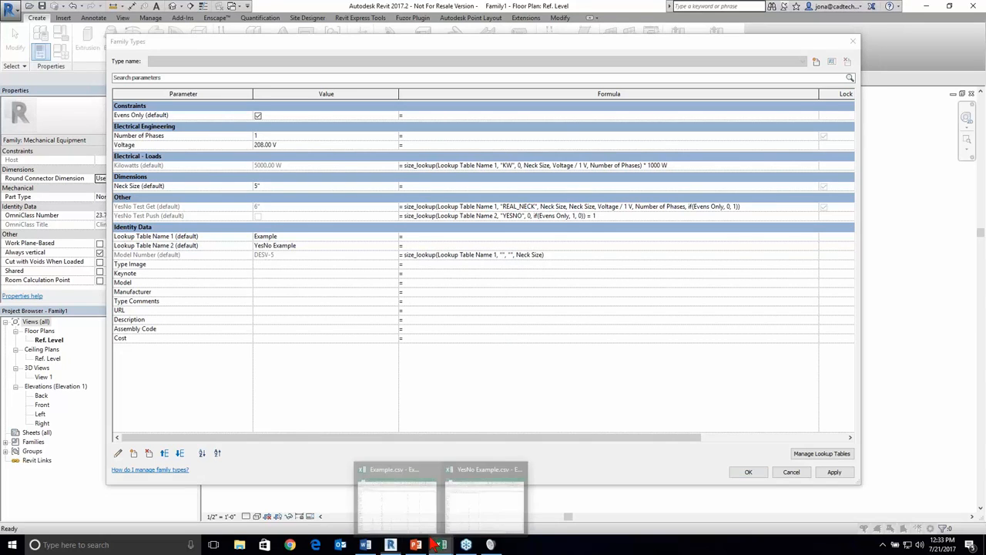
pyautogui.click(406, 501)
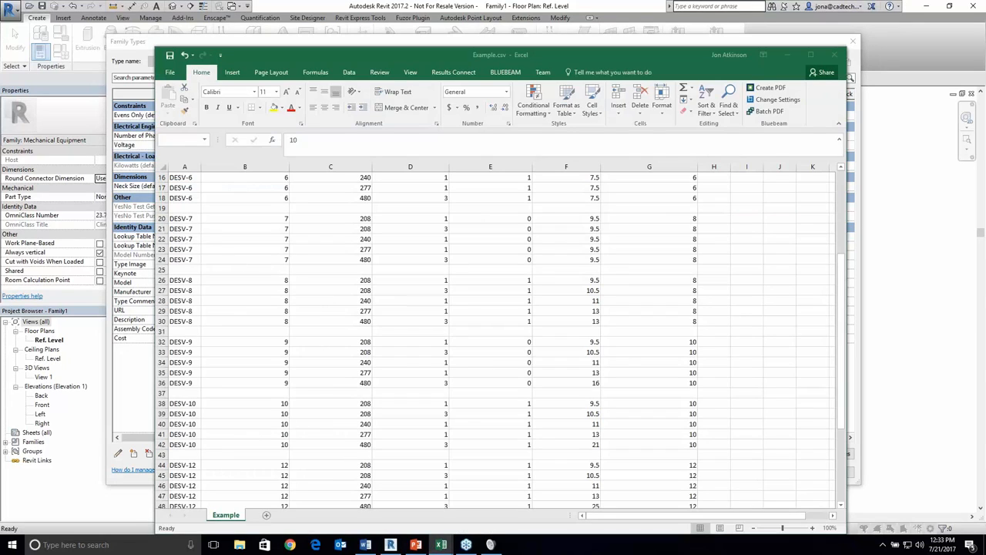
pyautogui.moveTo(649, 341); pyautogui.dragTo(655, 383)
pyautogui.click(185, 167)
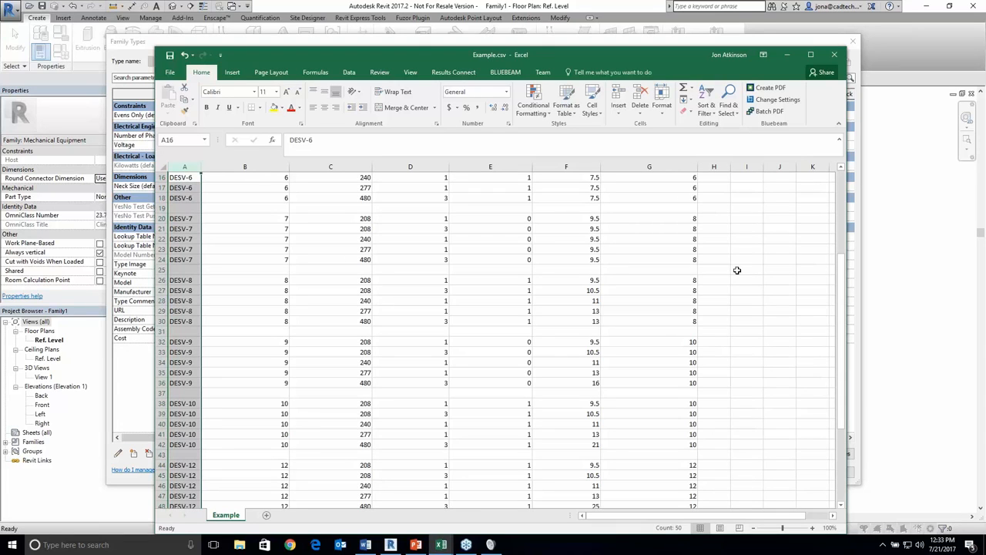
pyautogui.moveTo(843, 282); pyautogui.dragTo(843, 197)
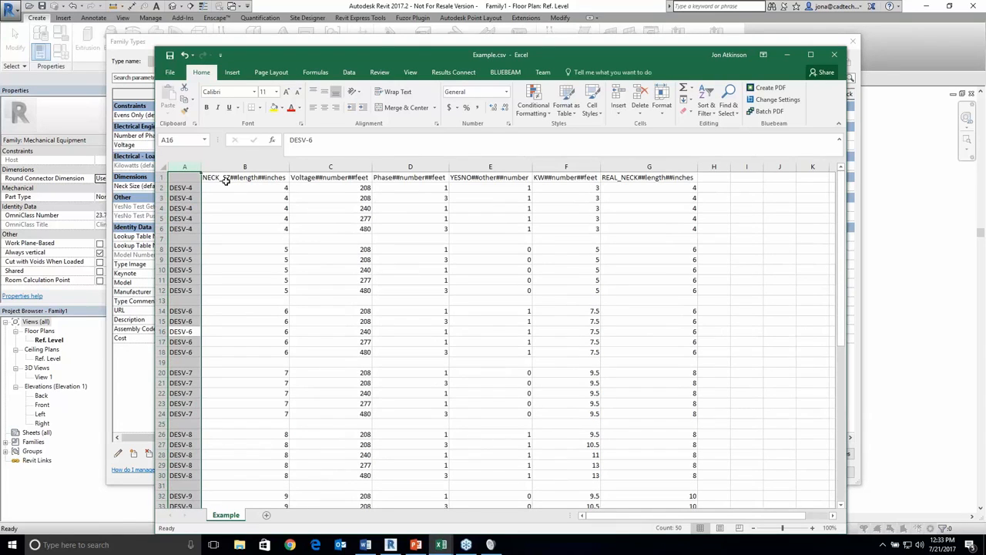
pyautogui.click(177, 178)
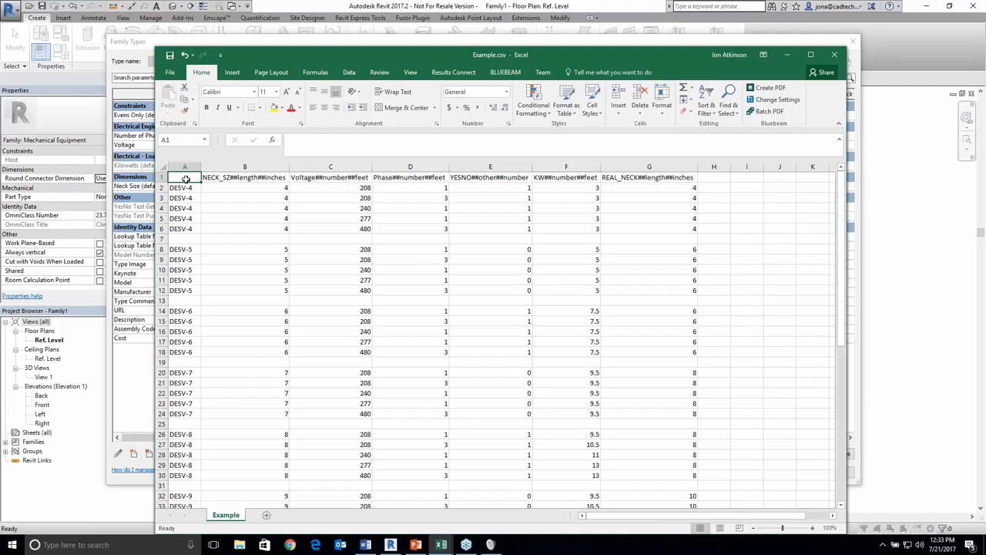
pyautogui.click(423, 40)
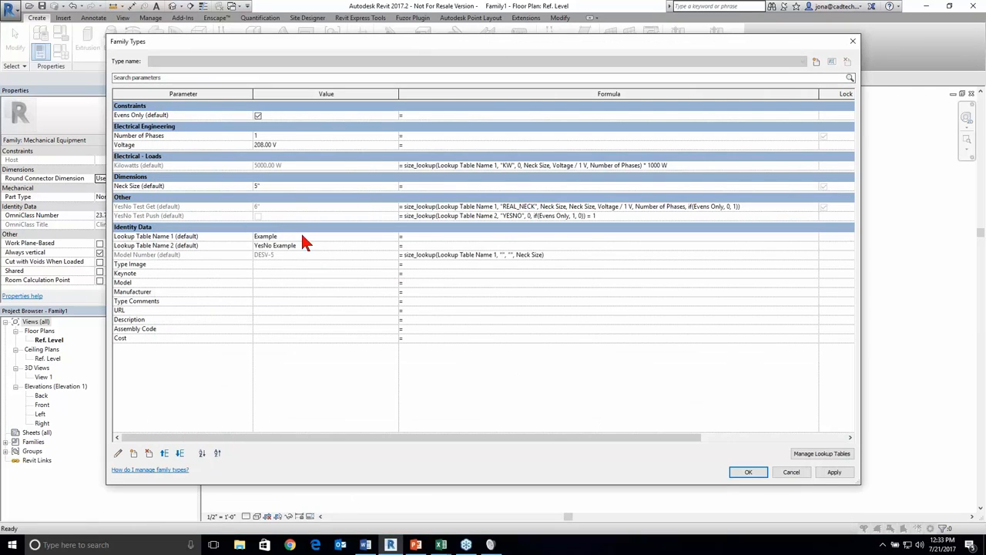
# - Set Neck Size to 6" to check the looked-up Model Number
pyautogui.click(282, 187)
pyautogui.write('6')
pyautogui.press('Tab')
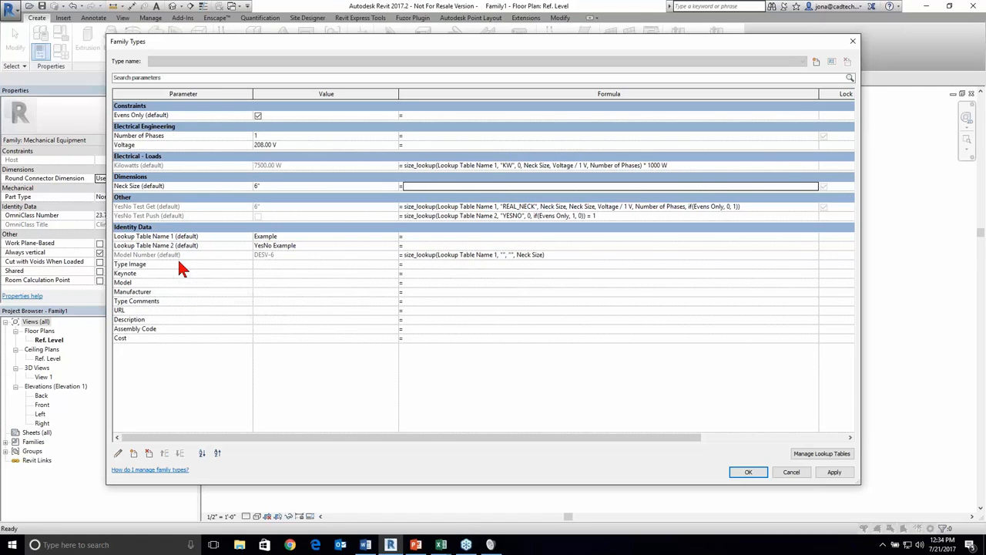
# - Examine the empty-quote arguments and the Neck Size argument in the Model Number formula
pyautogui.click(554, 254)
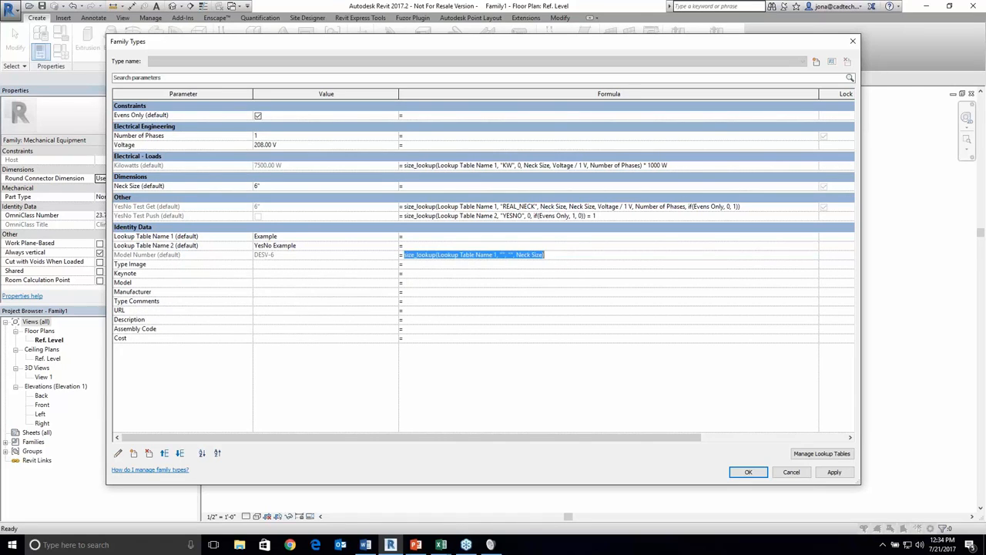
pyautogui.click(557, 256)
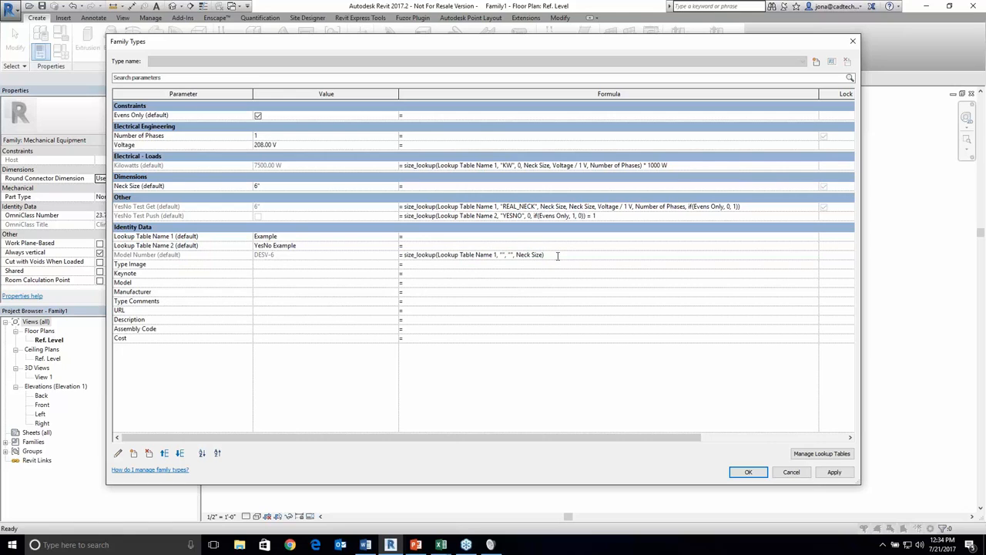
pyautogui.click(509, 254)
pyautogui.moveTo(515, 254); pyautogui.dragTo(544, 257)
# - Test the Model Number lookup with Neck Size at 20" and return Neck Size to 6"
pyautogui.click(274, 186)
pyautogui.write('20')
pyautogui.press('Tab')
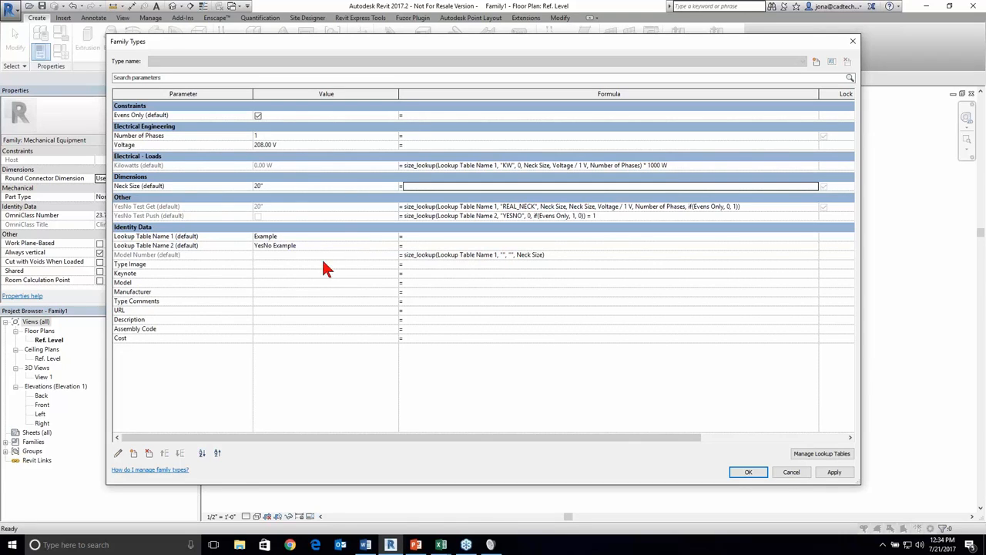
pyautogui.click(295, 186)
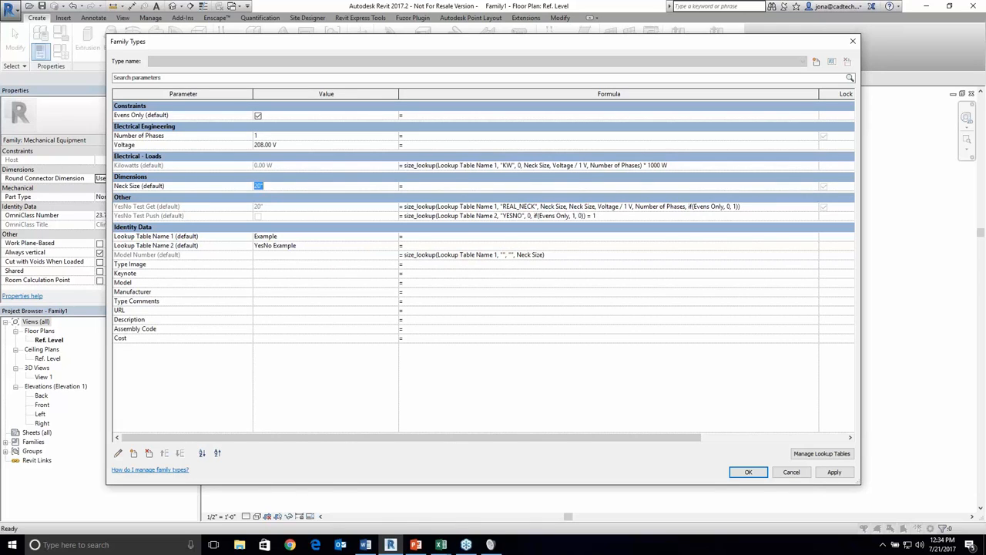
pyautogui.write('6')
pyautogui.press('Tab')
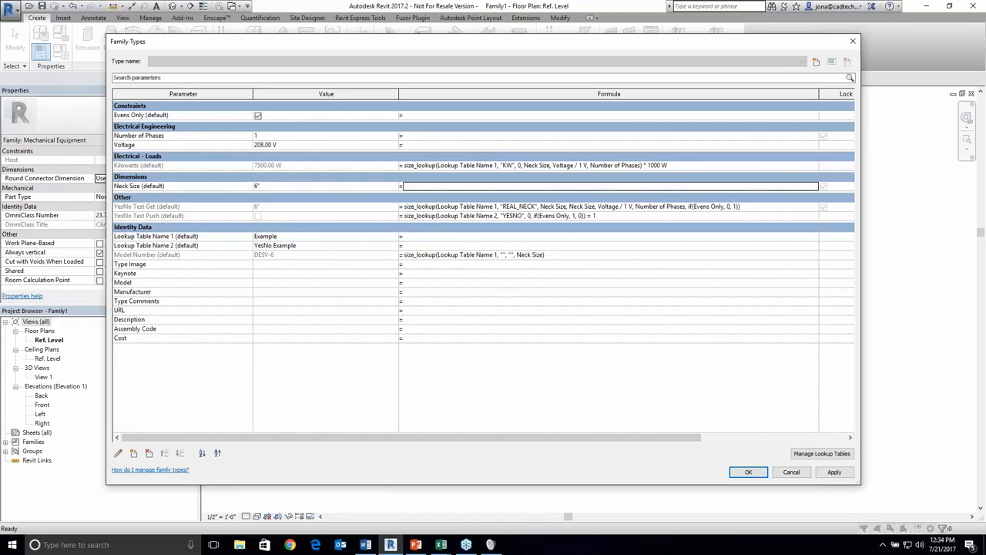
pyautogui.moveTo(443, 549)
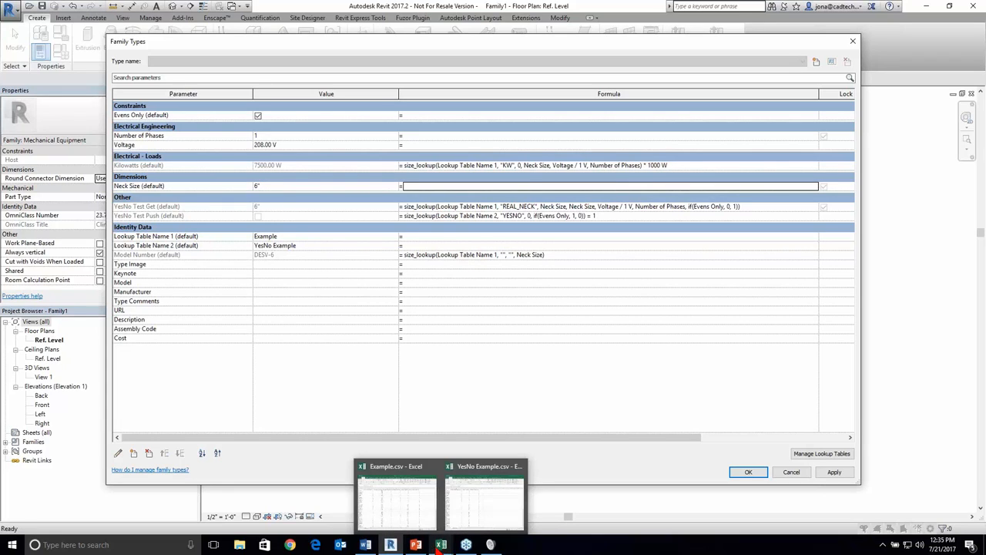